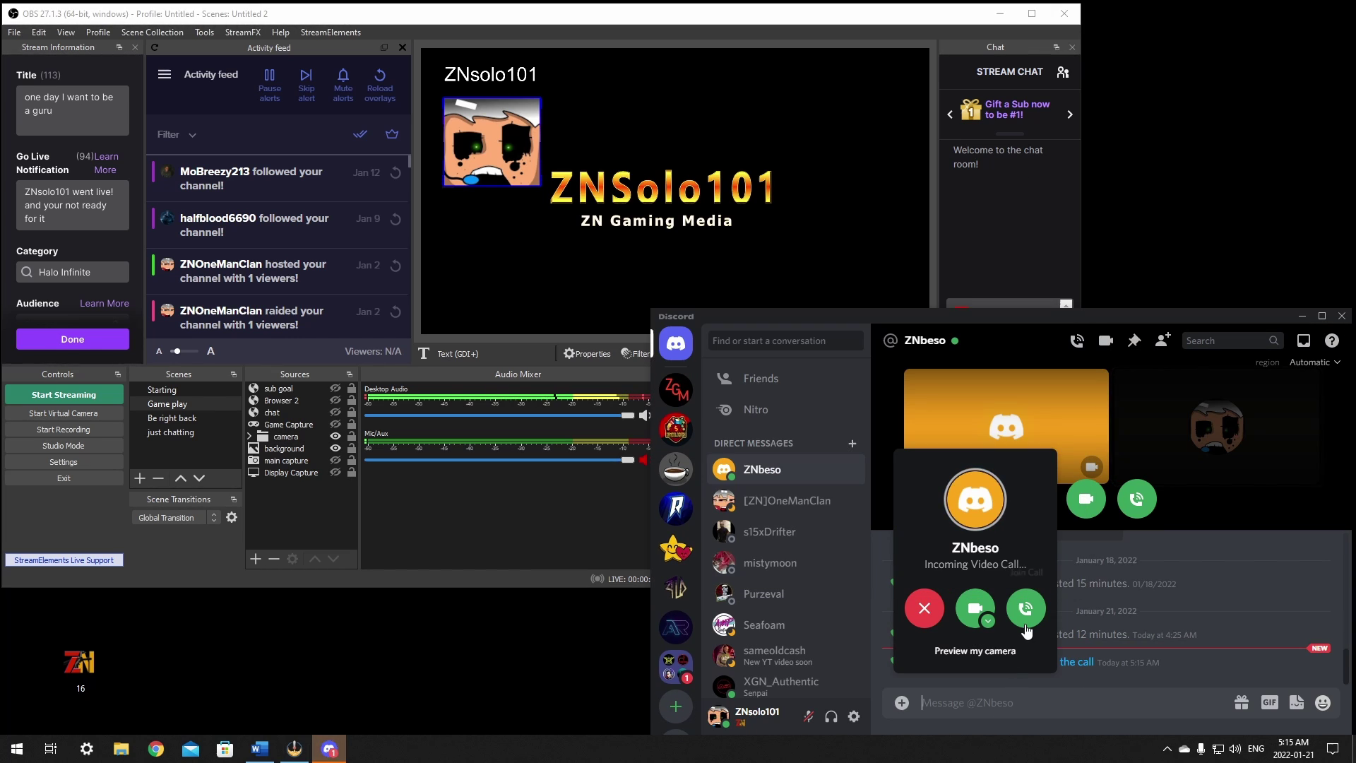
Join the guest's Discord video call, mute your microphone, and pop the video into its own window.
click(1026, 609)
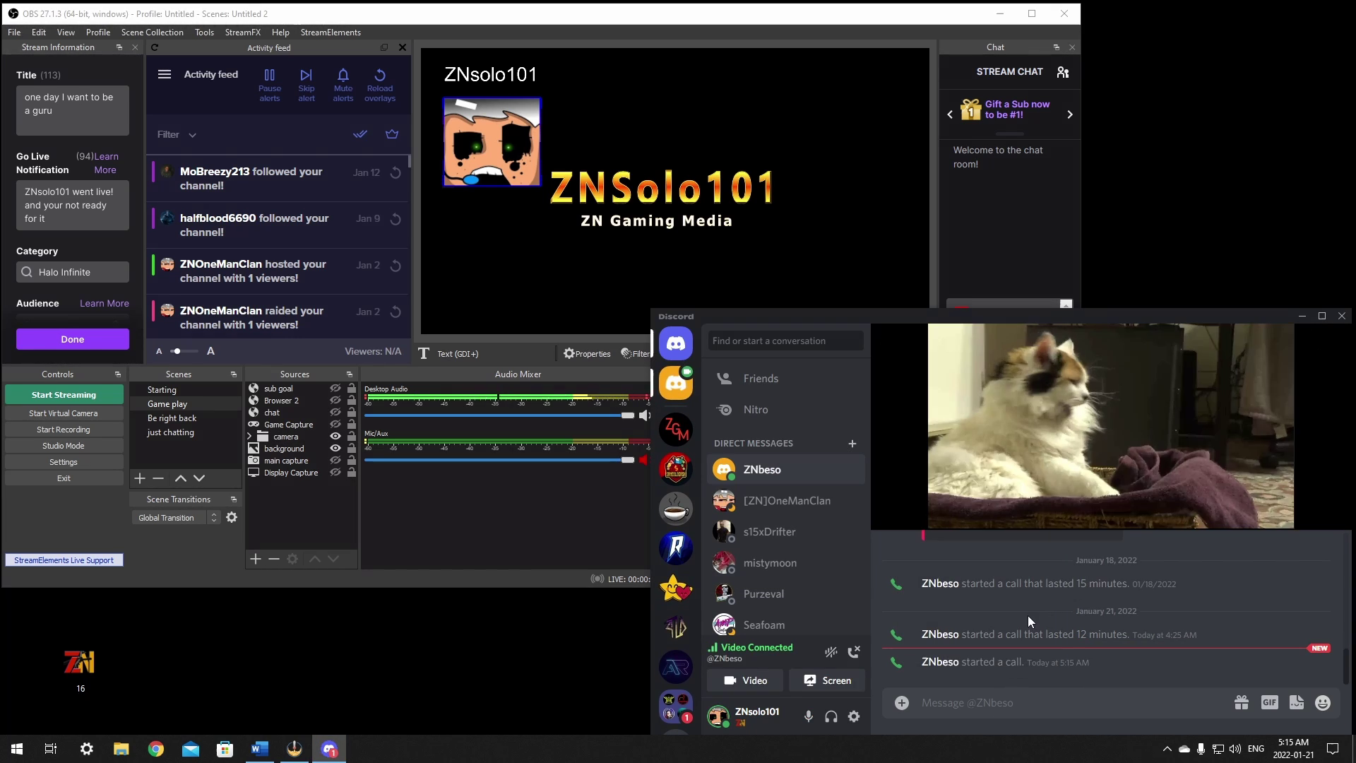
click(1133, 495)
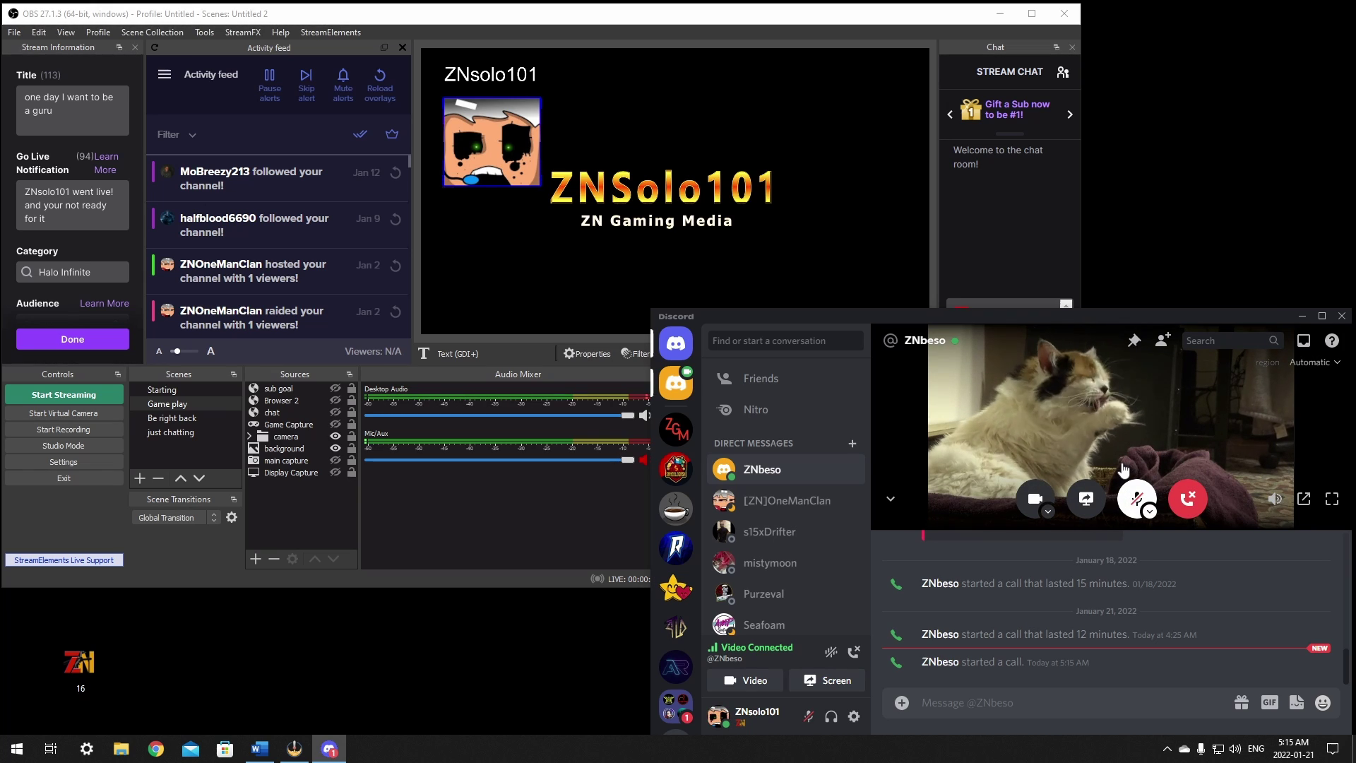
click(716, 7)
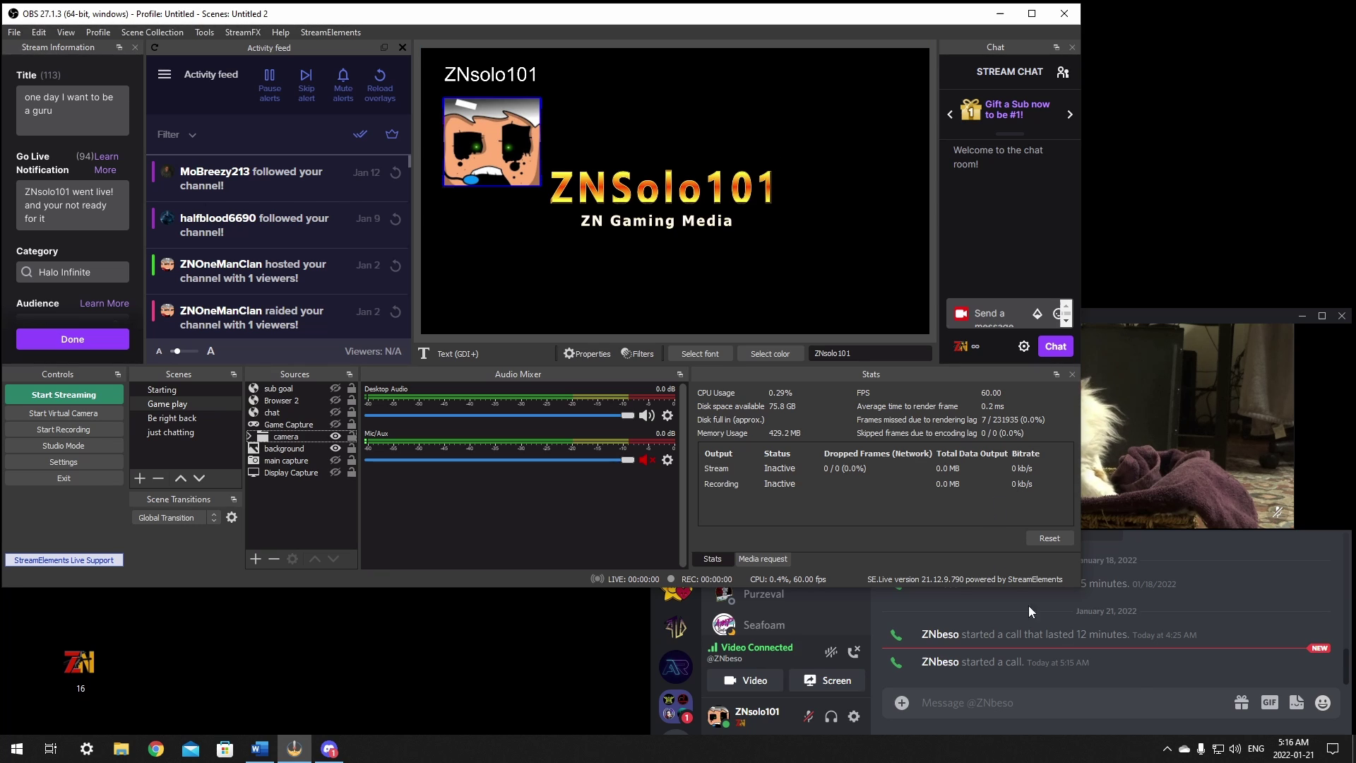
click(1102, 703)
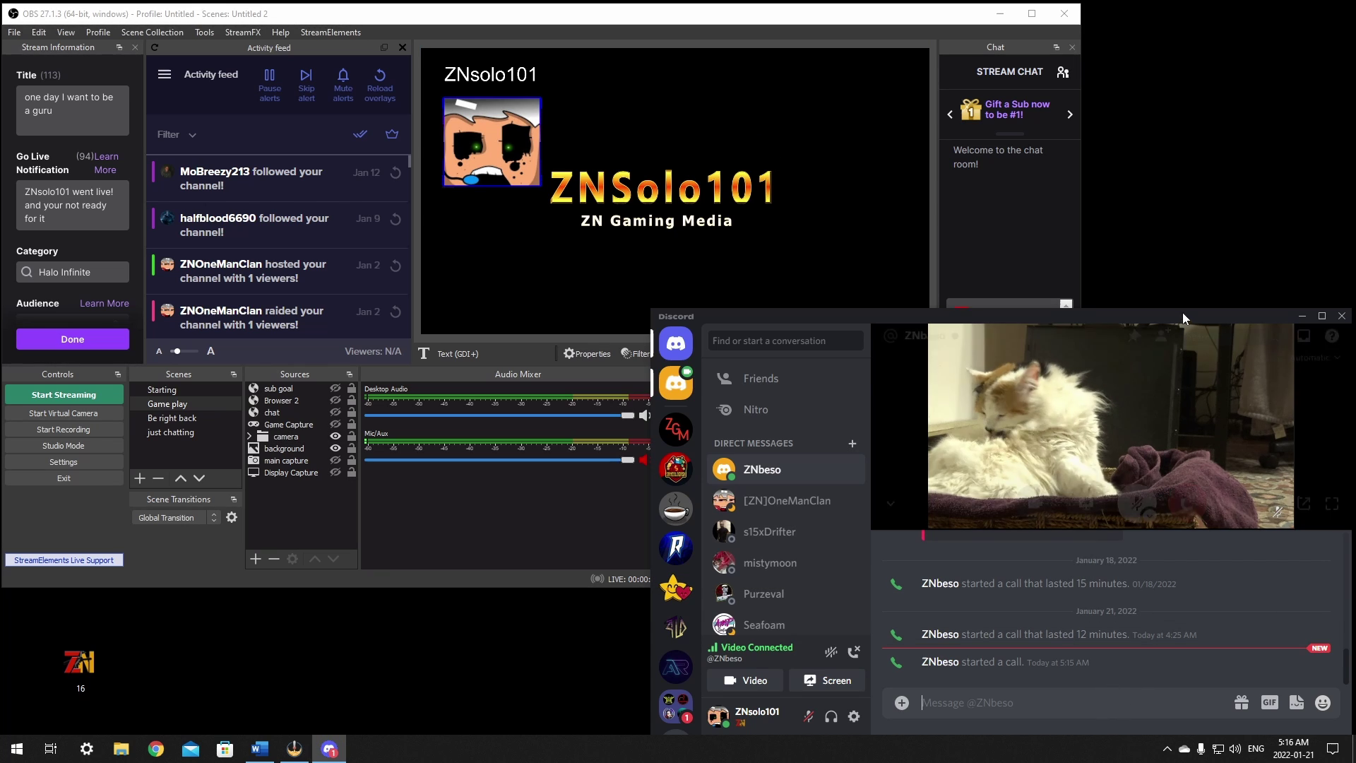
click(1305, 500)
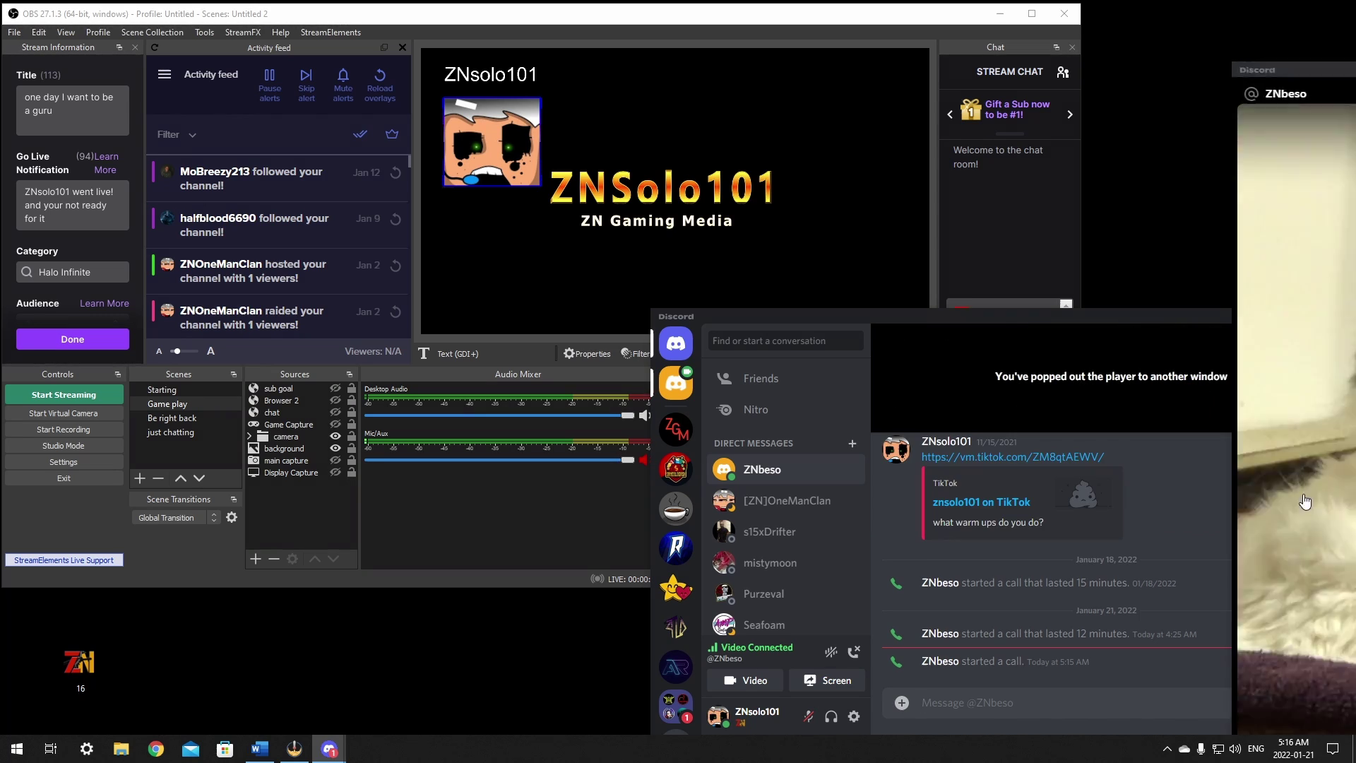
Add a Window Capture source named 'guest' that captures the Discord.exe call window.
click(634, 14)
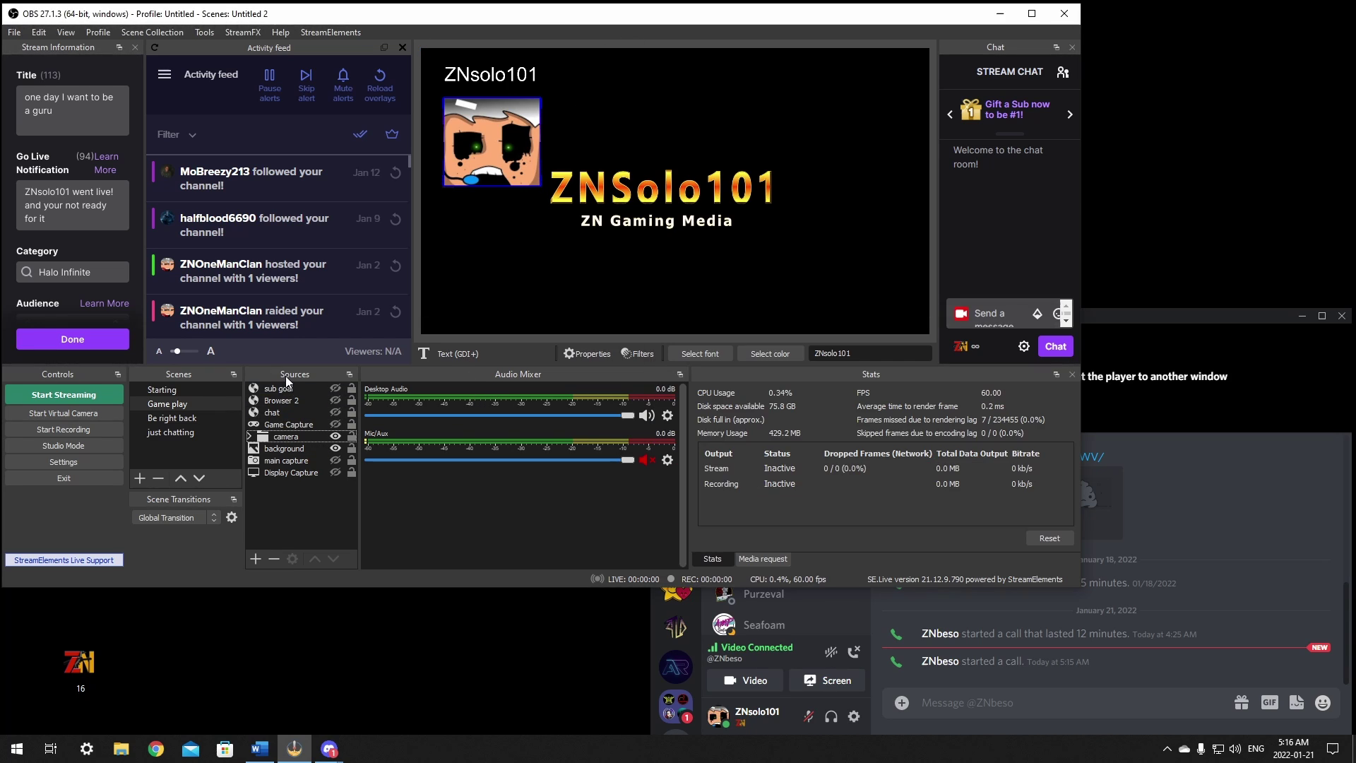
click(257, 558)
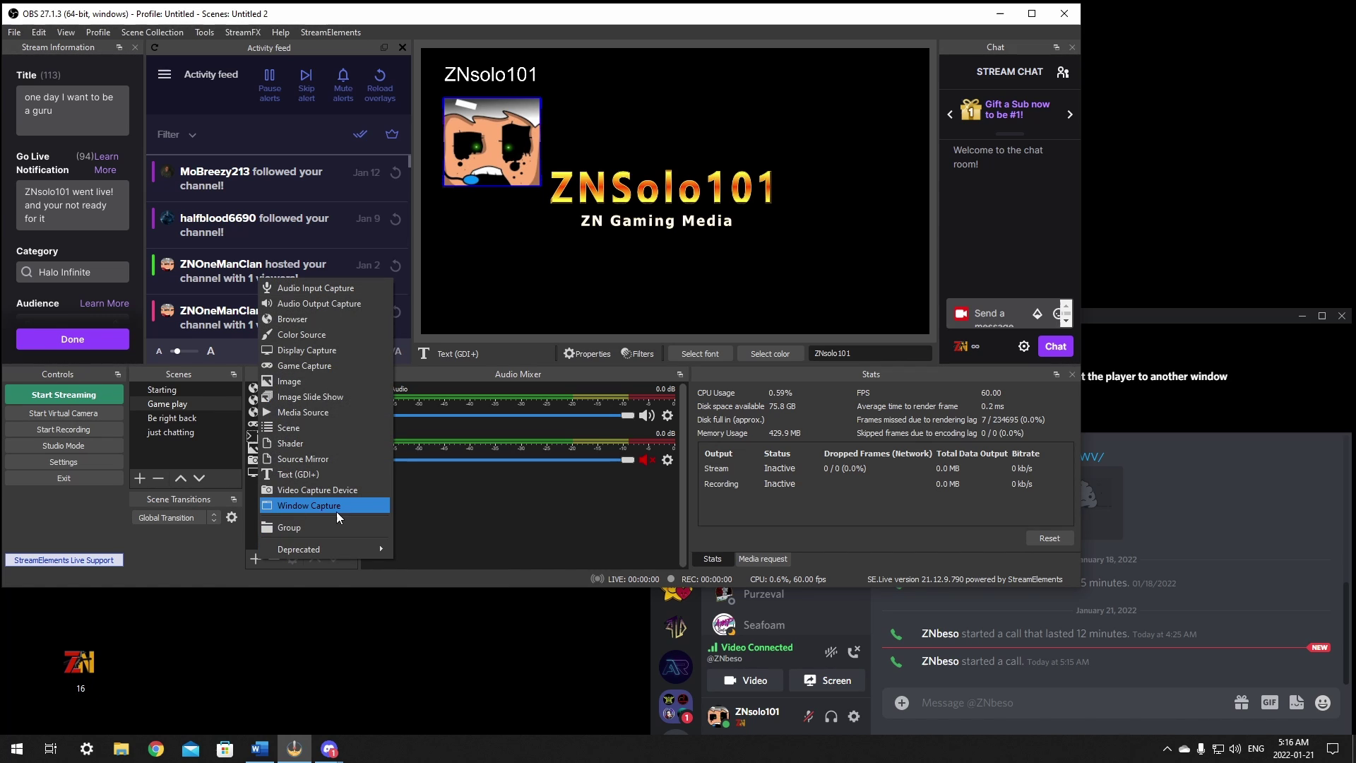
click(316, 503)
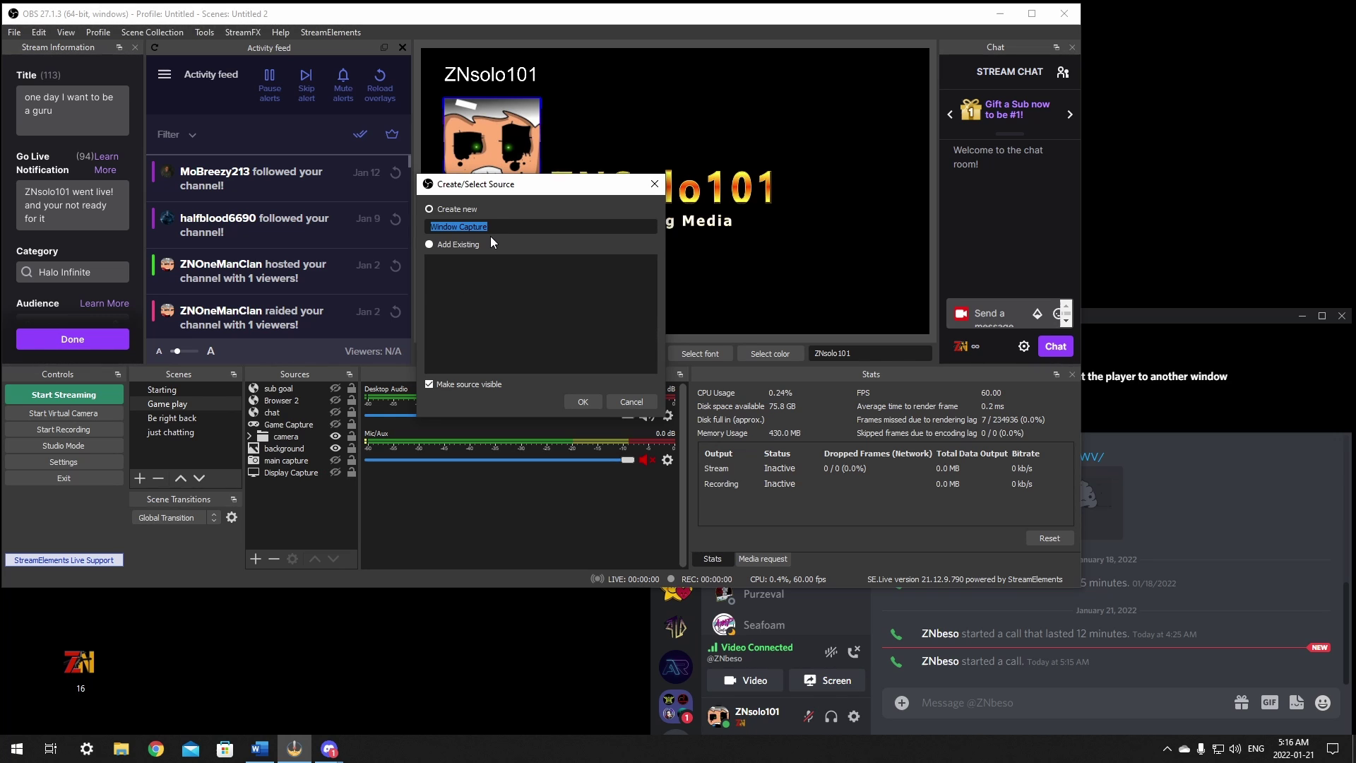
text(guest)
click(583, 401)
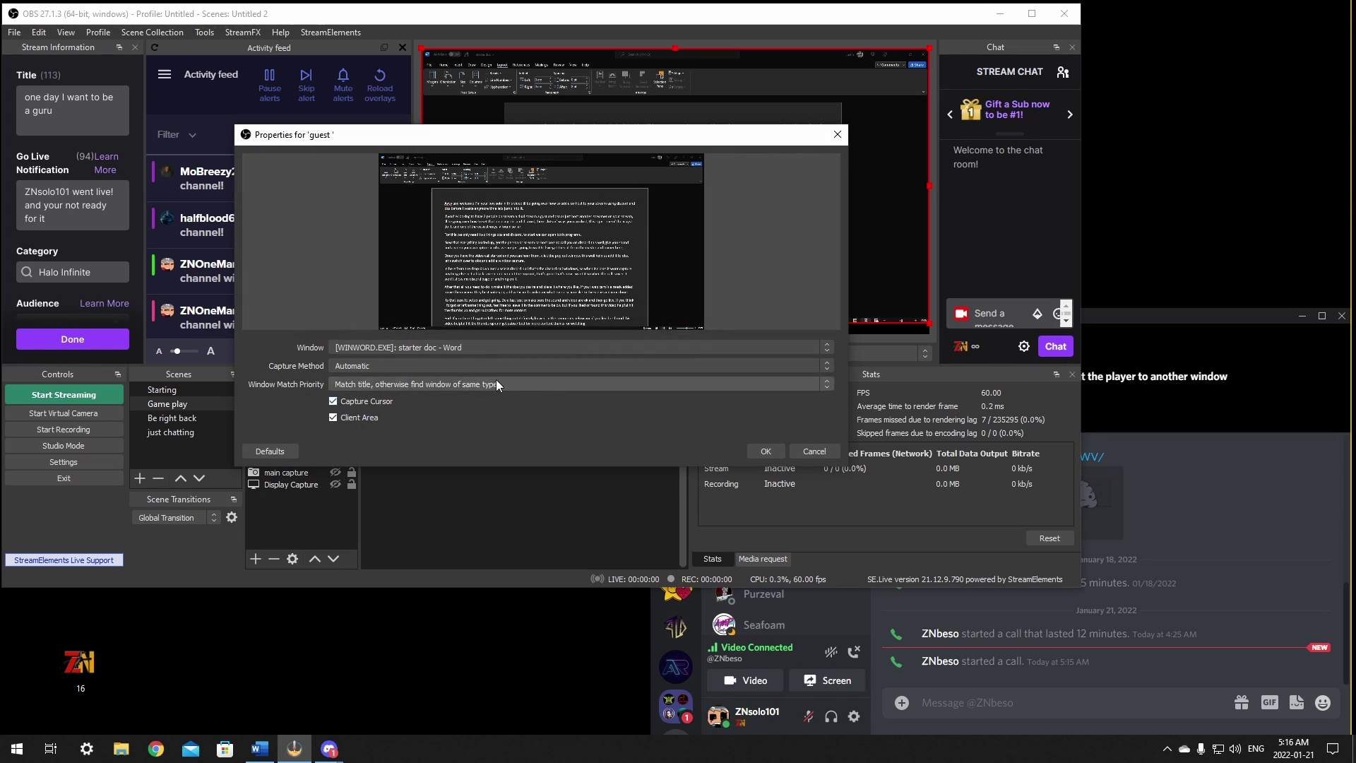
click(411, 346)
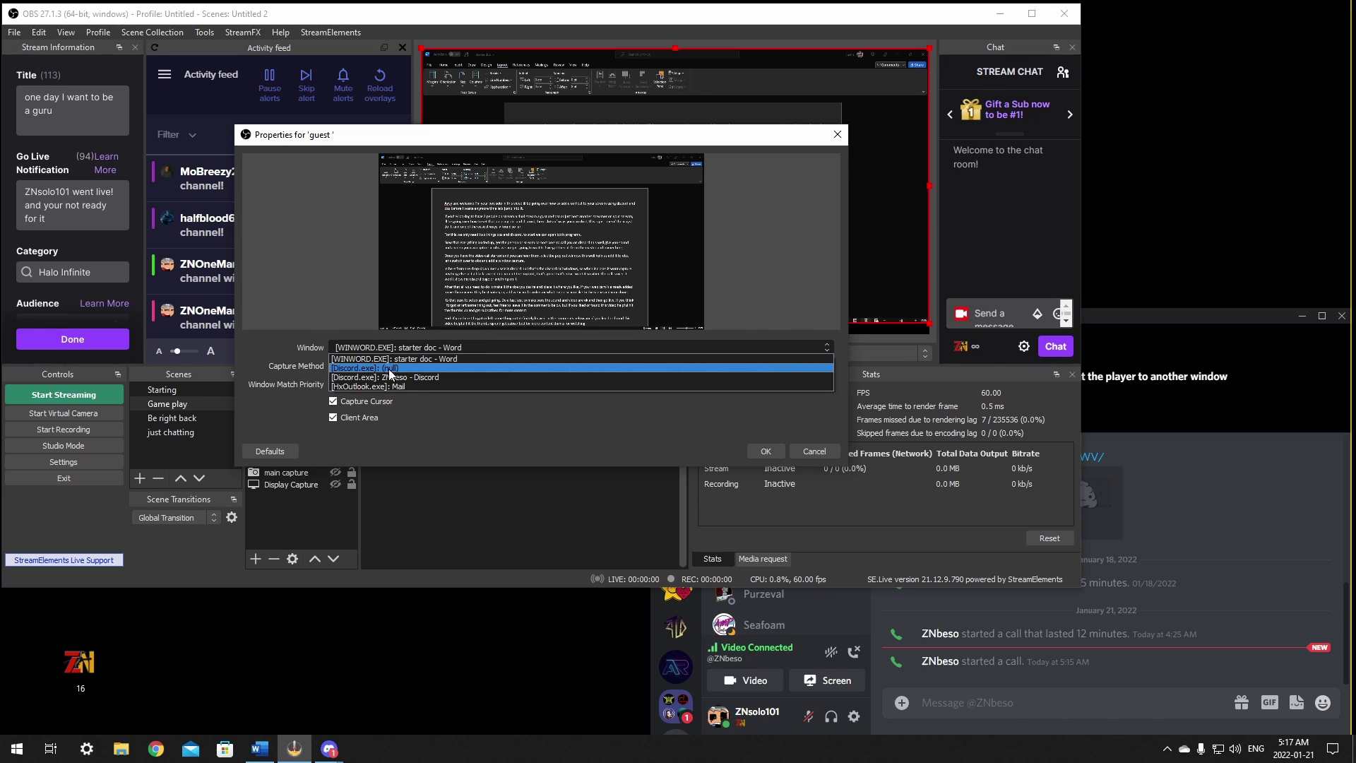
click(411, 368)
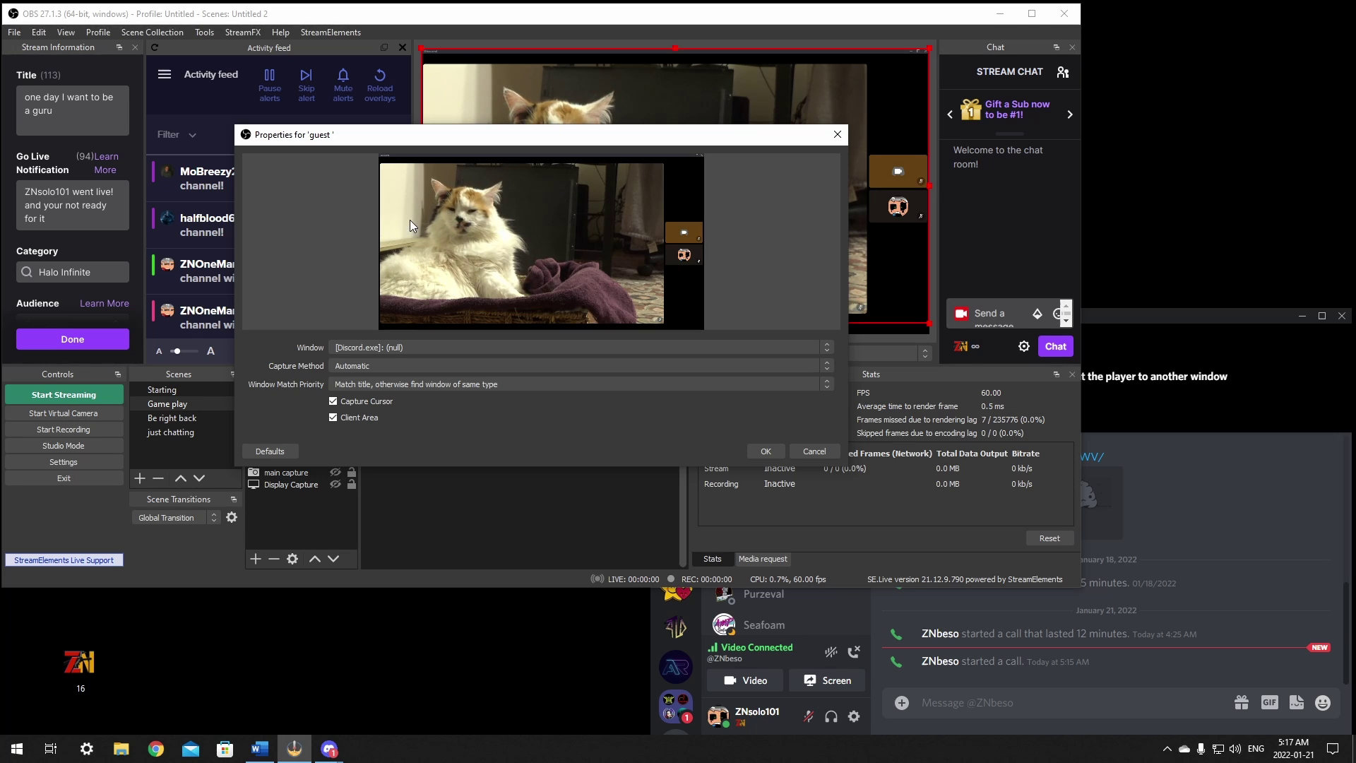
click(753, 449)
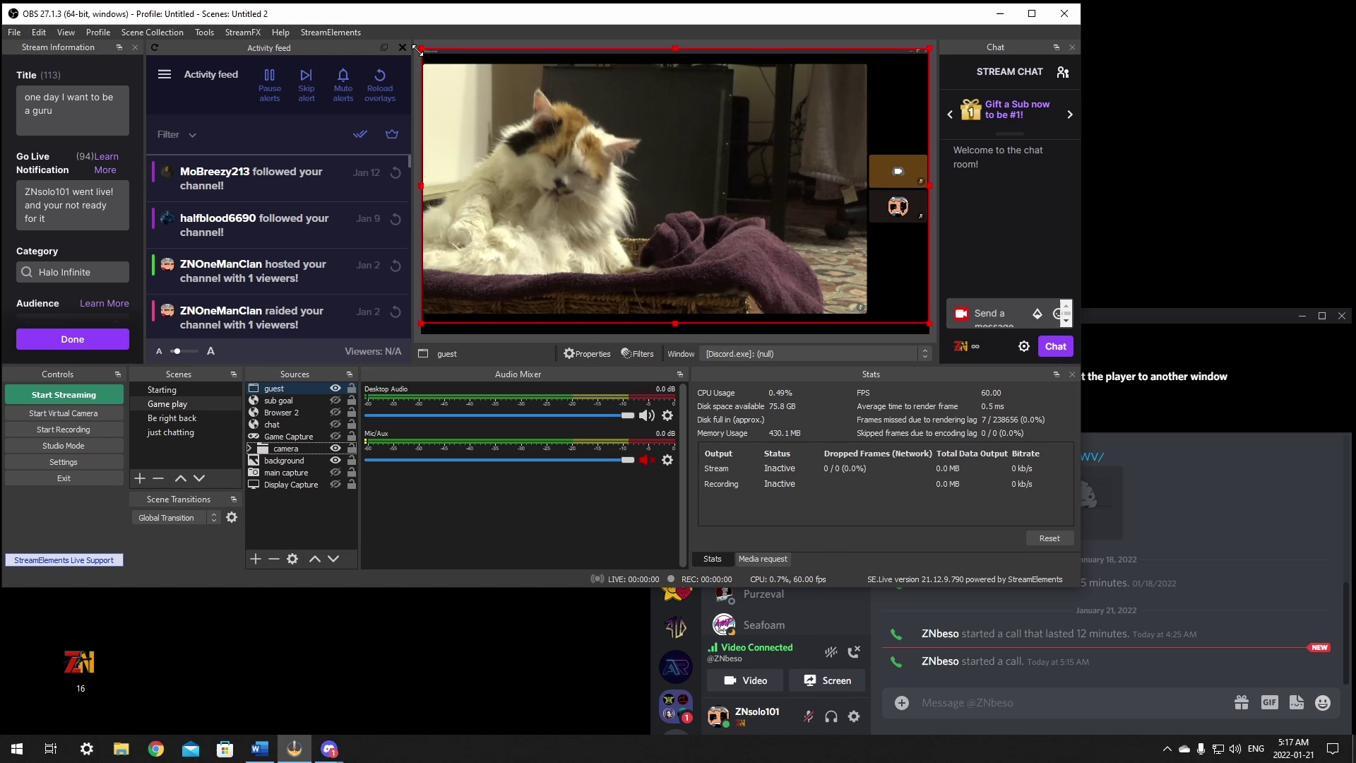
Shrink the guest capture with its corner handles and crop its right, top and bottom edges.
drag(418, 51, 690, 197)
drag(773, 239, 669, 149)
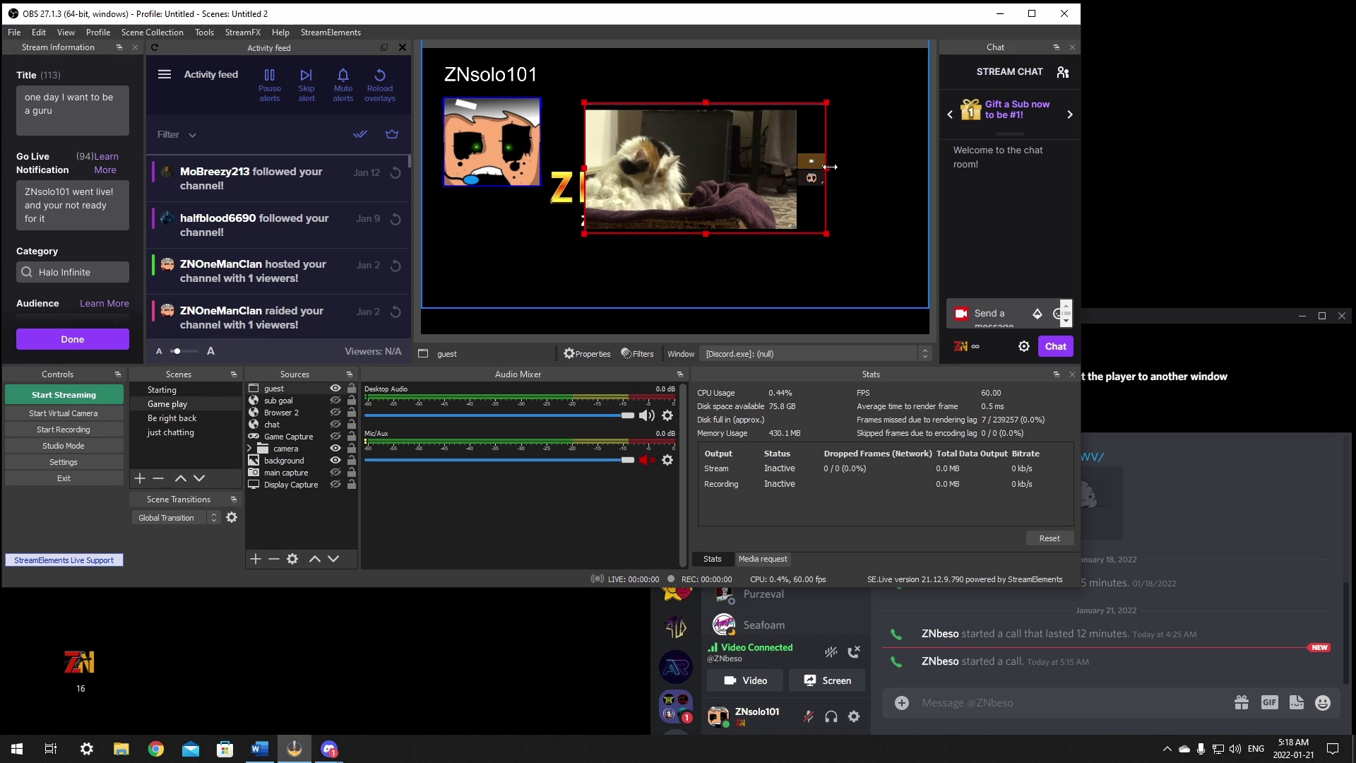
drag(830, 167, 798, 170)
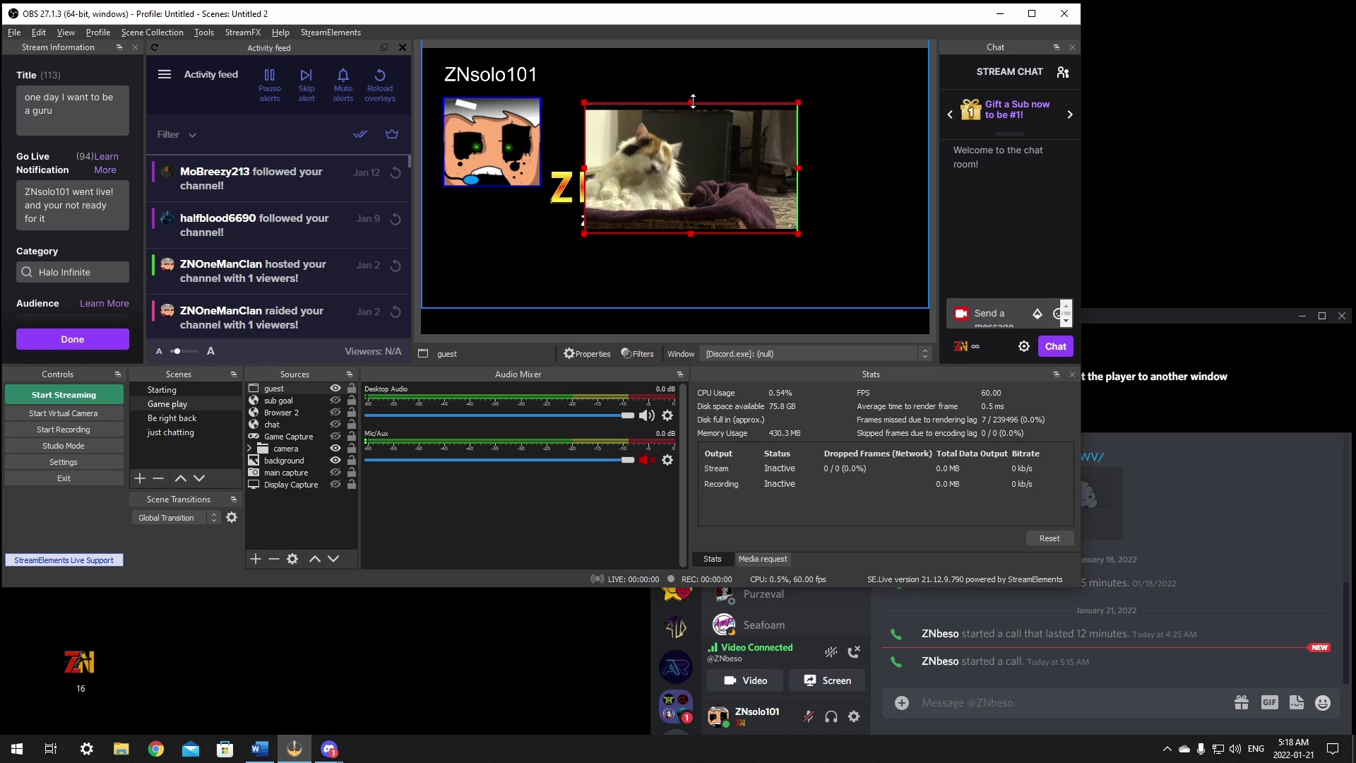
drag(690, 102, 693, 110)
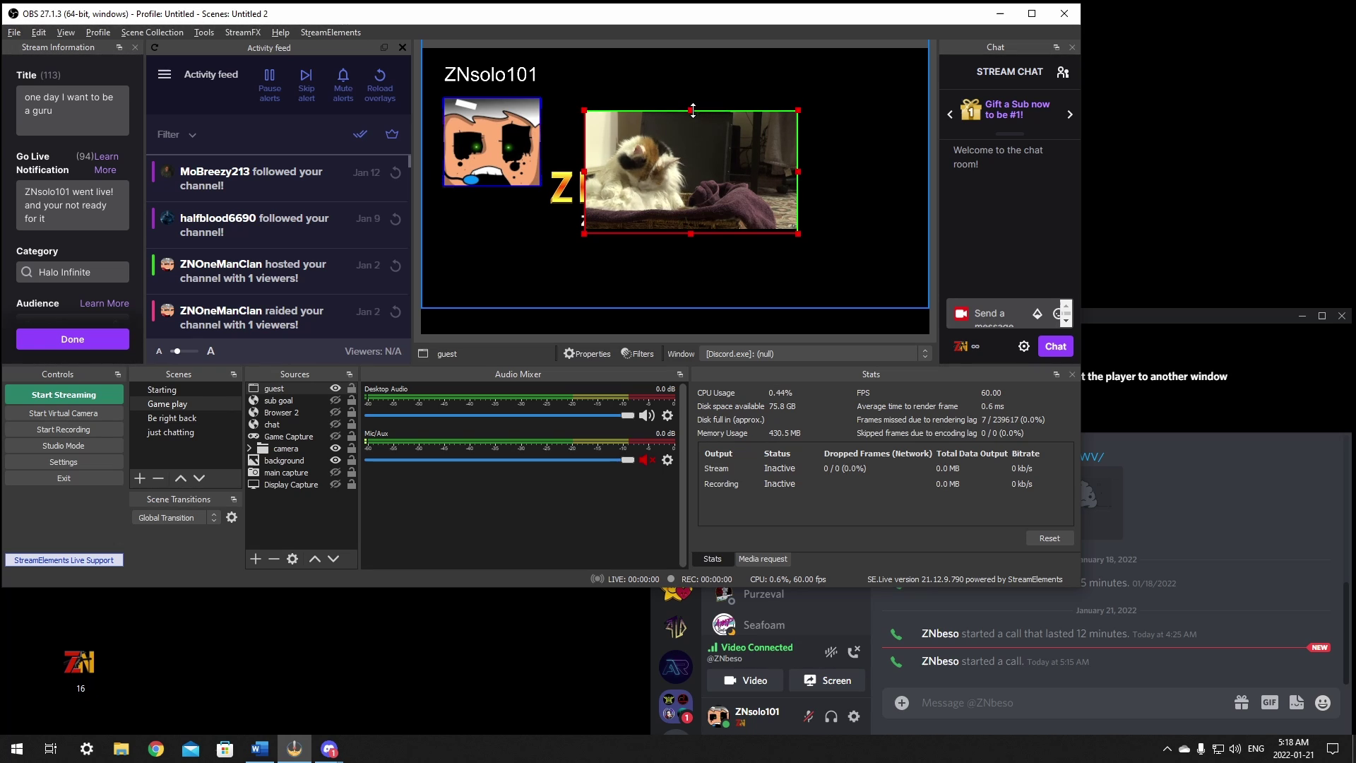
drag(689, 232, 690, 228)
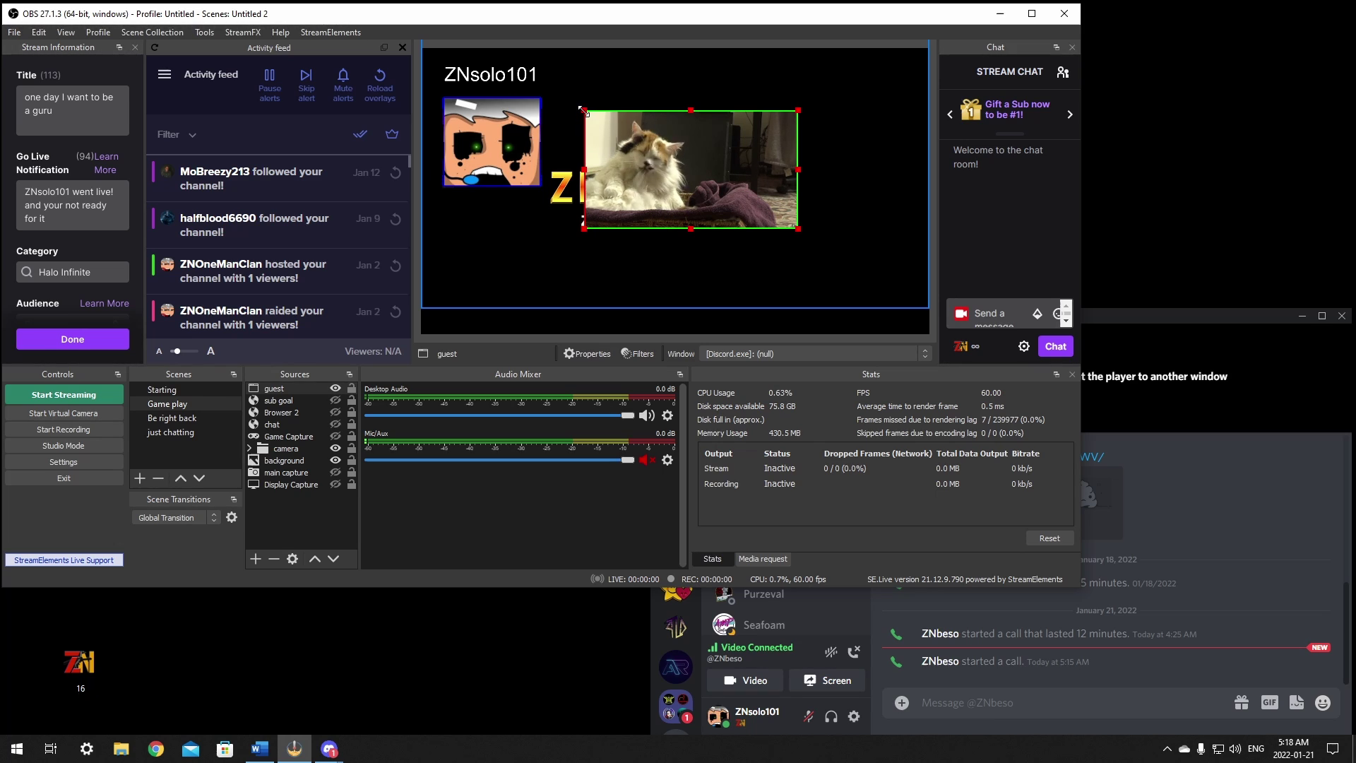
drag(584, 108, 653, 149)
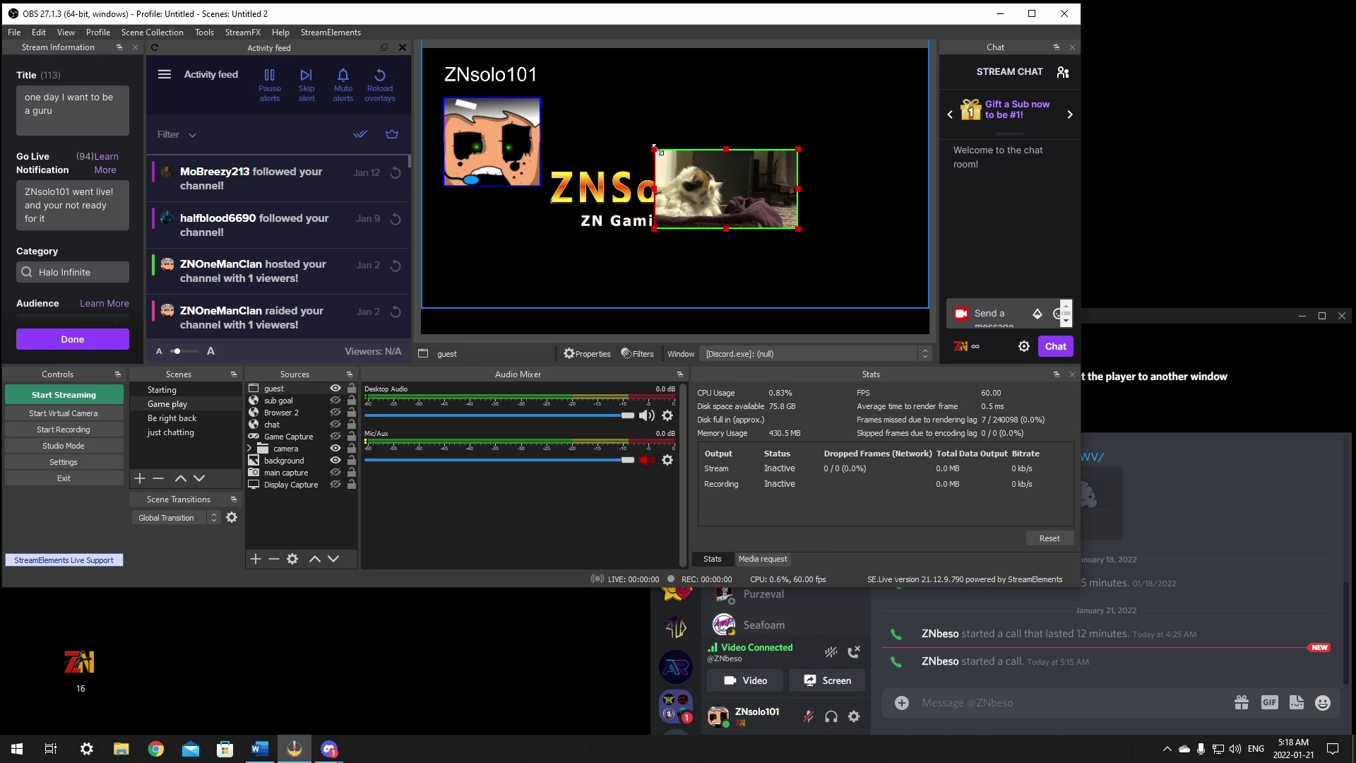
Move the guest inset to the top-right corner and place it below Game Capture in Sources.
drag(717, 183, 821, 173)
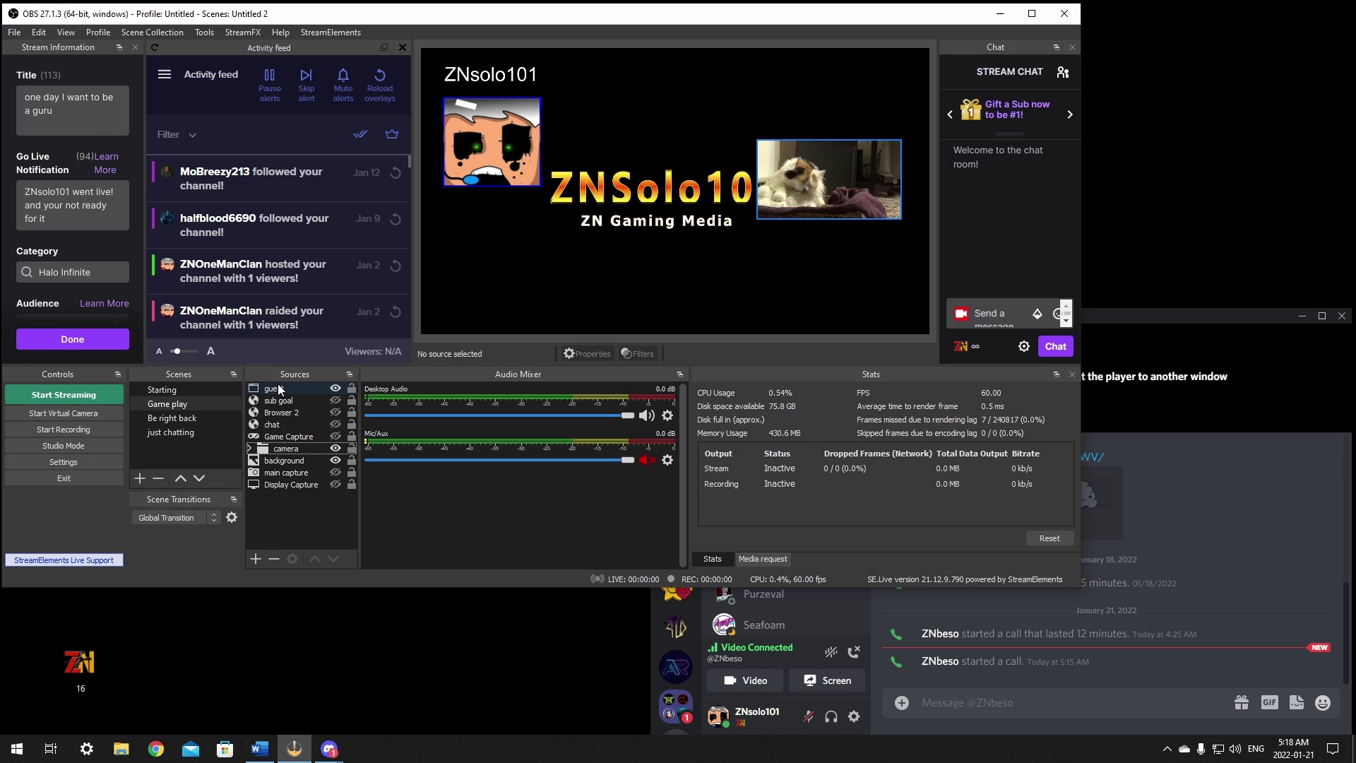
click(280, 389)
drag(299, 439, 299, 442)
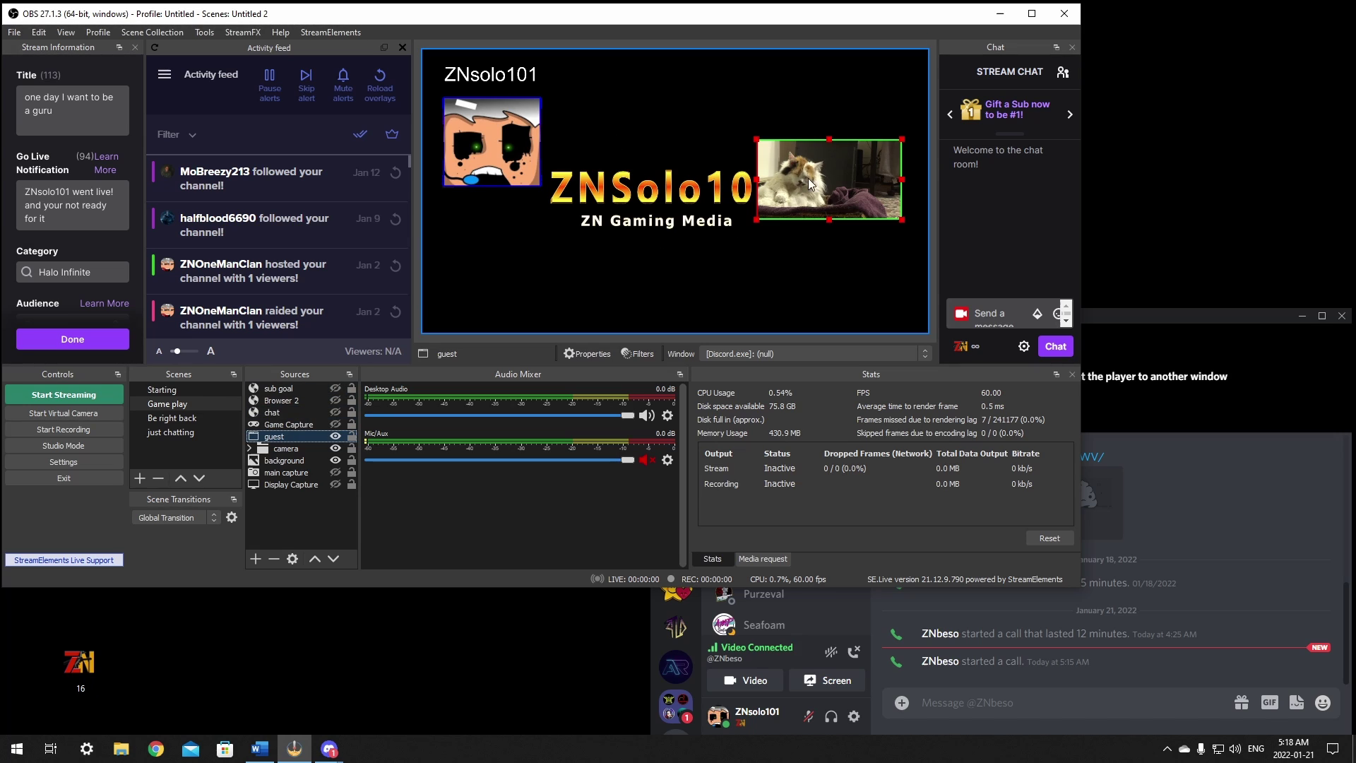
drag(826, 192, 833, 118)
click(291, 510)
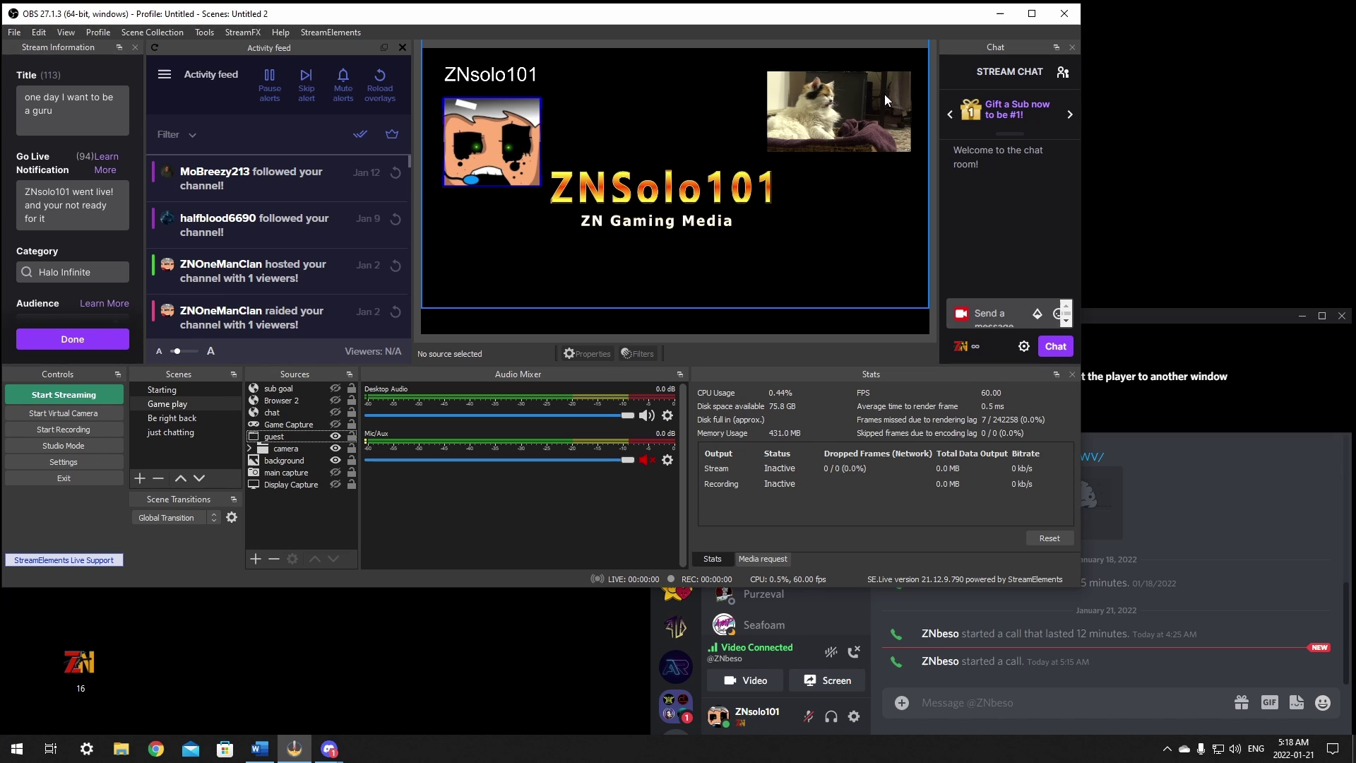
Add the existing 'webcam boarder' image source and resize it to frame the guest video.
click(256, 559)
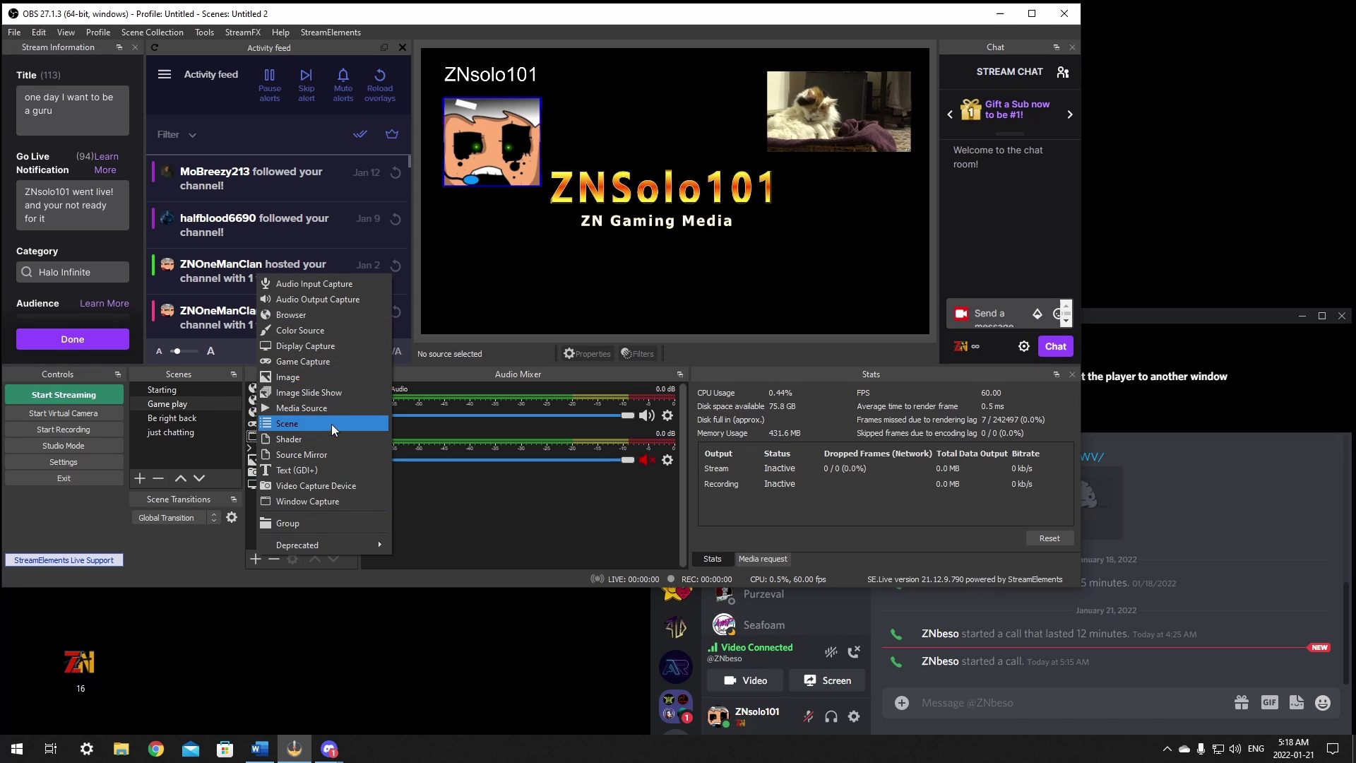
click(291, 379)
click(429, 245)
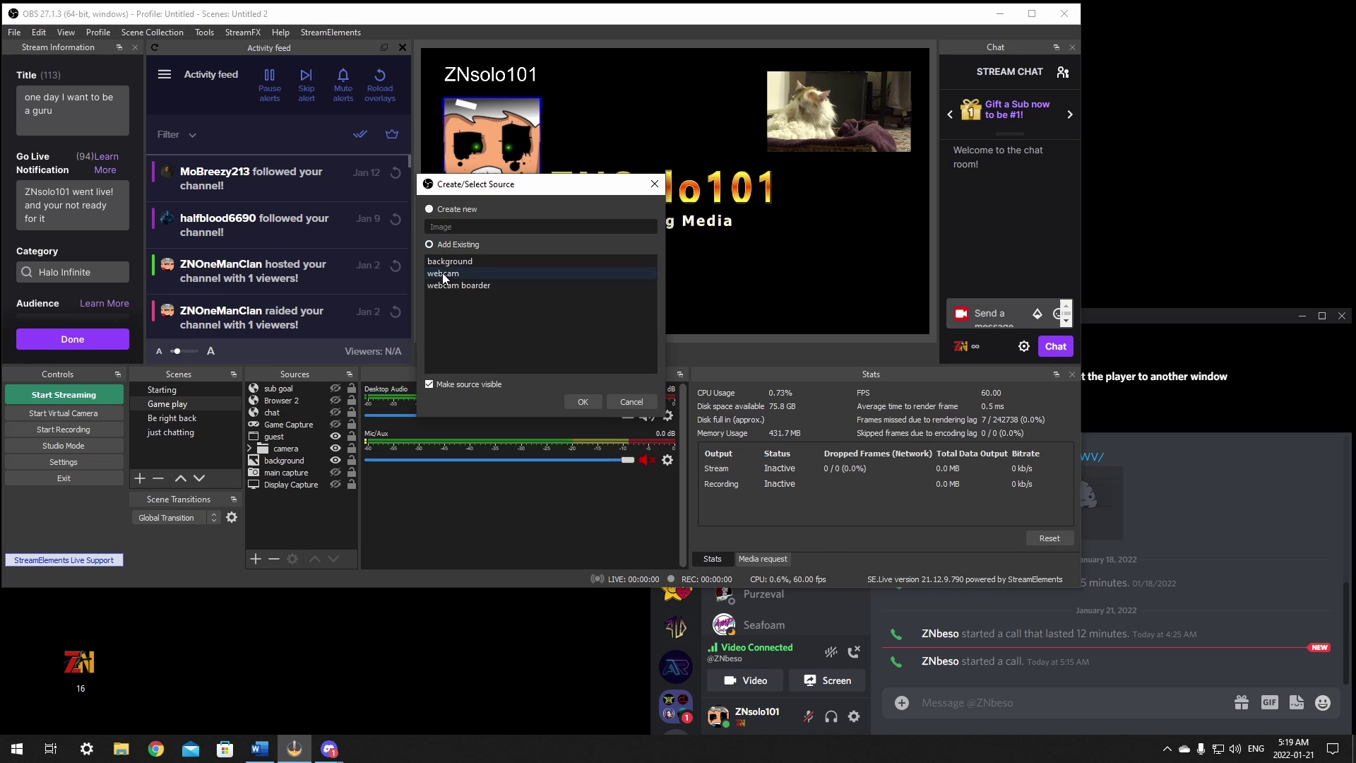
click(449, 286)
click(580, 402)
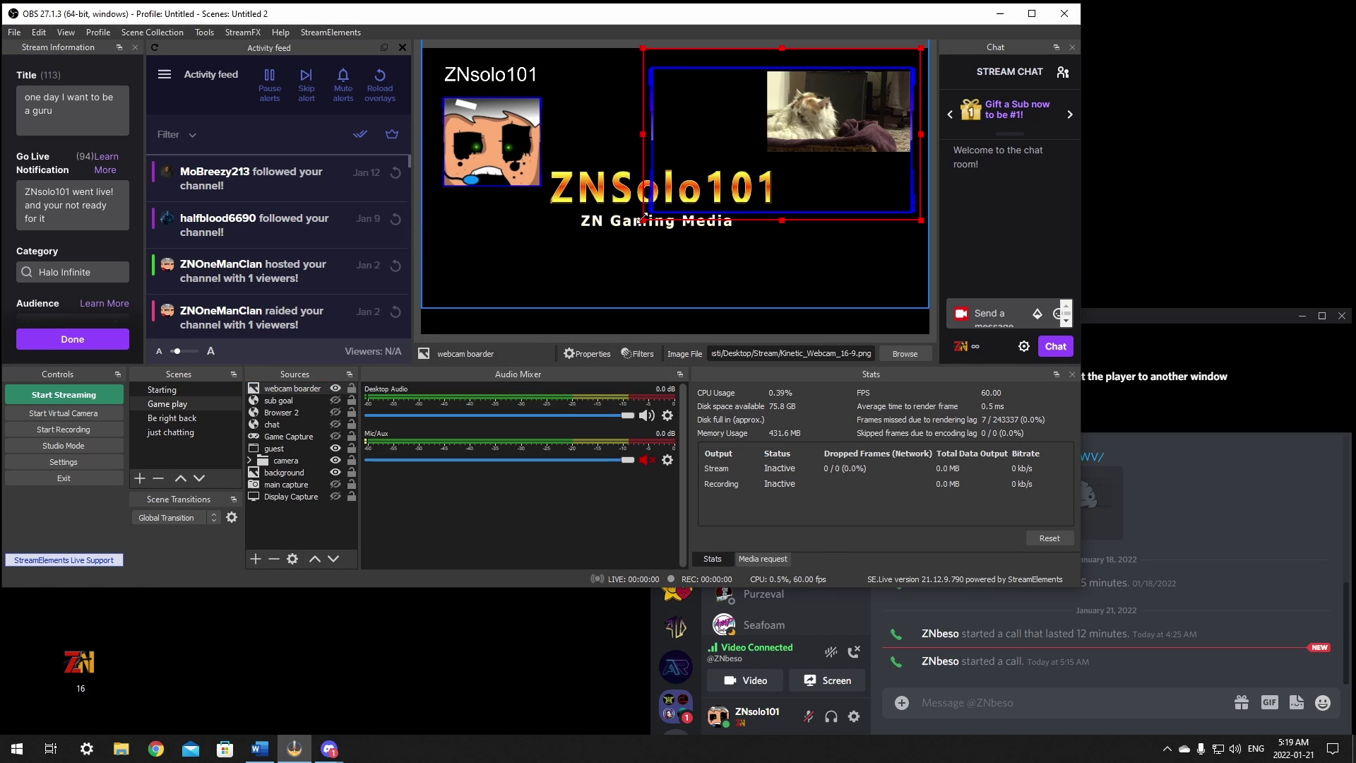
drag(644, 218, 760, 156)
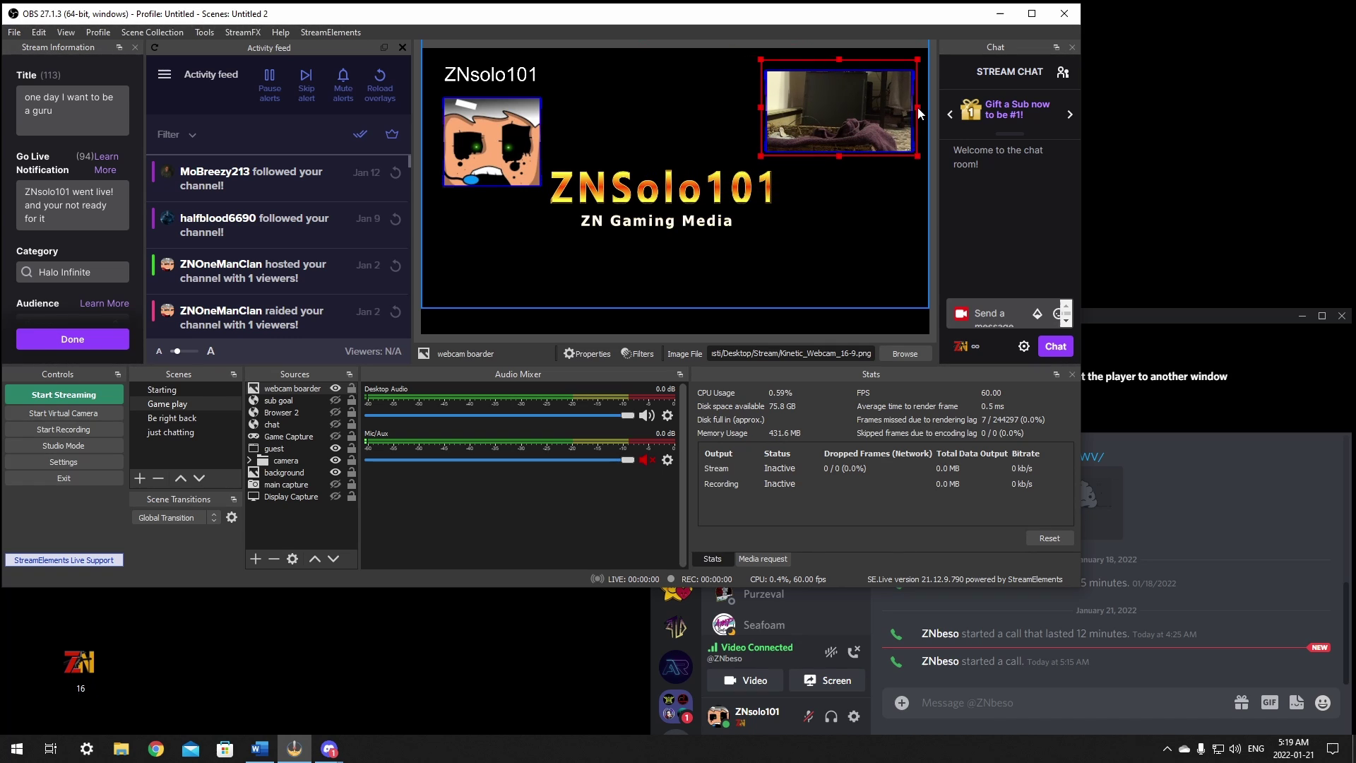
drag(920, 105, 916, 106)
Move the webcam boarder source directly above guest in the Sources list.
click(281, 402)
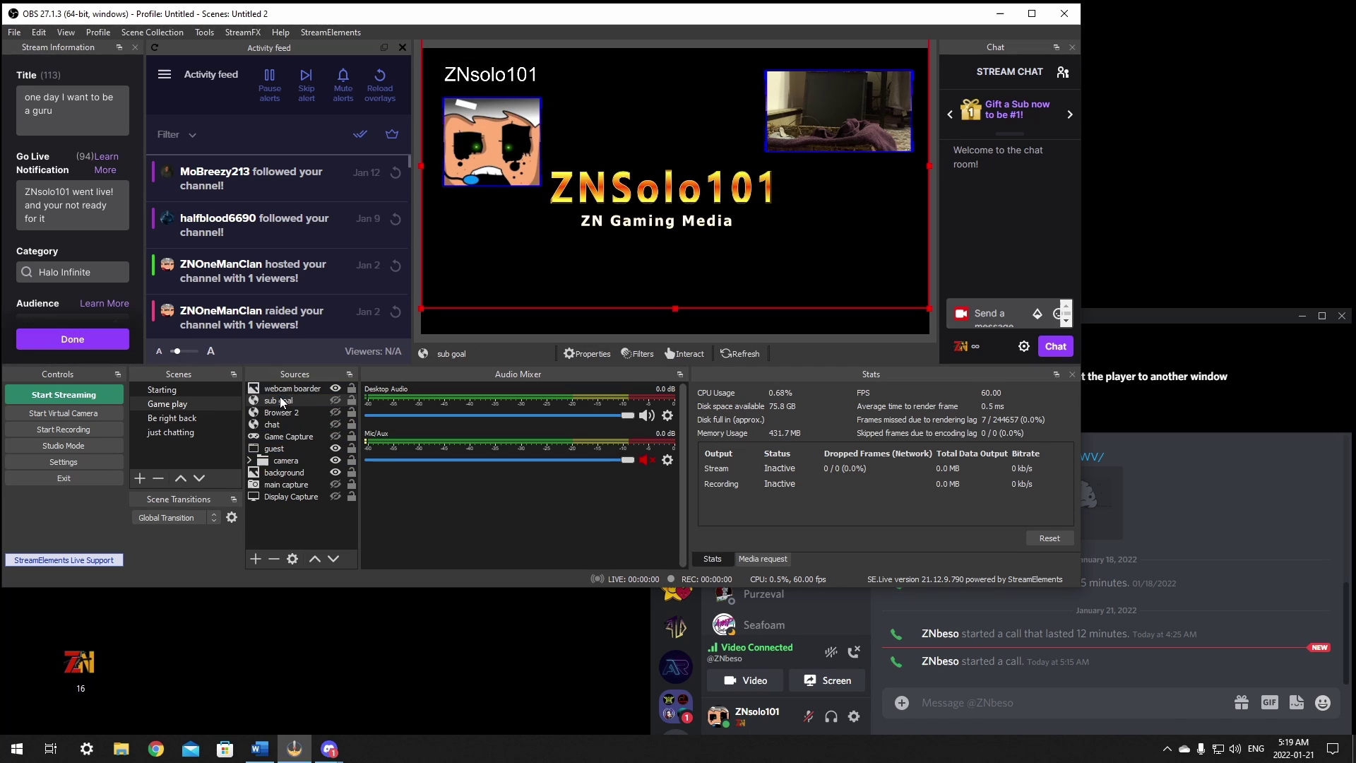
click(290, 389)
drag(285, 437, 284, 443)
Group webcam boarder and guest into a collapsed group named 'guest'.
click(279, 448)
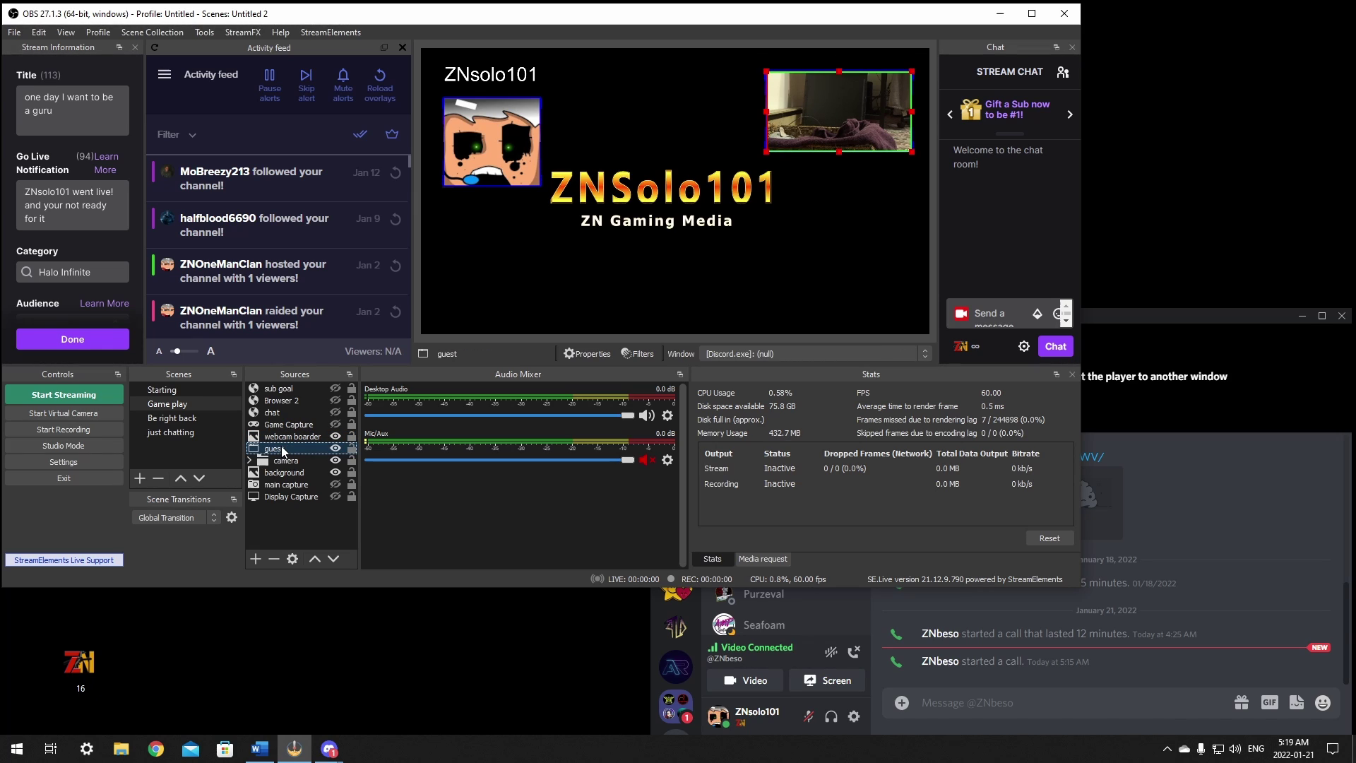
ctrl+click(284, 437)
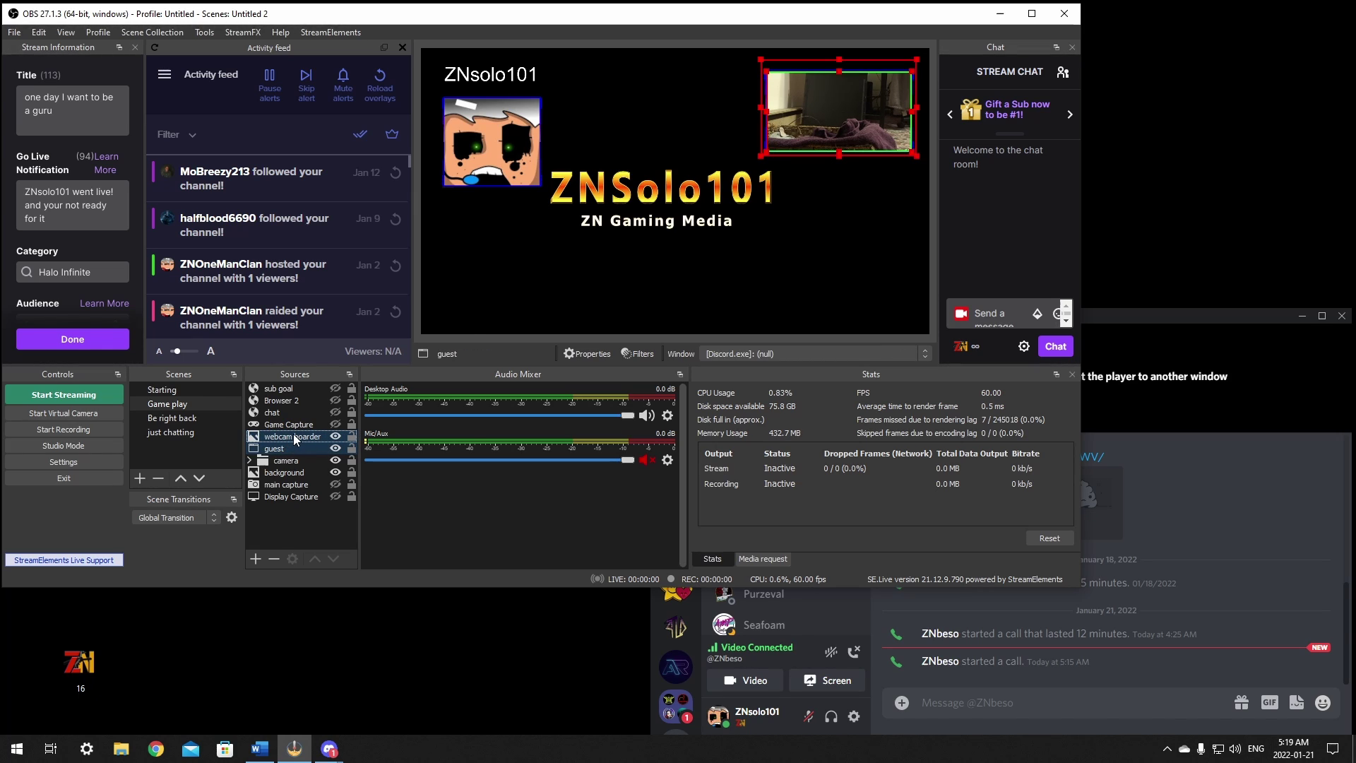
right_click(294, 434)
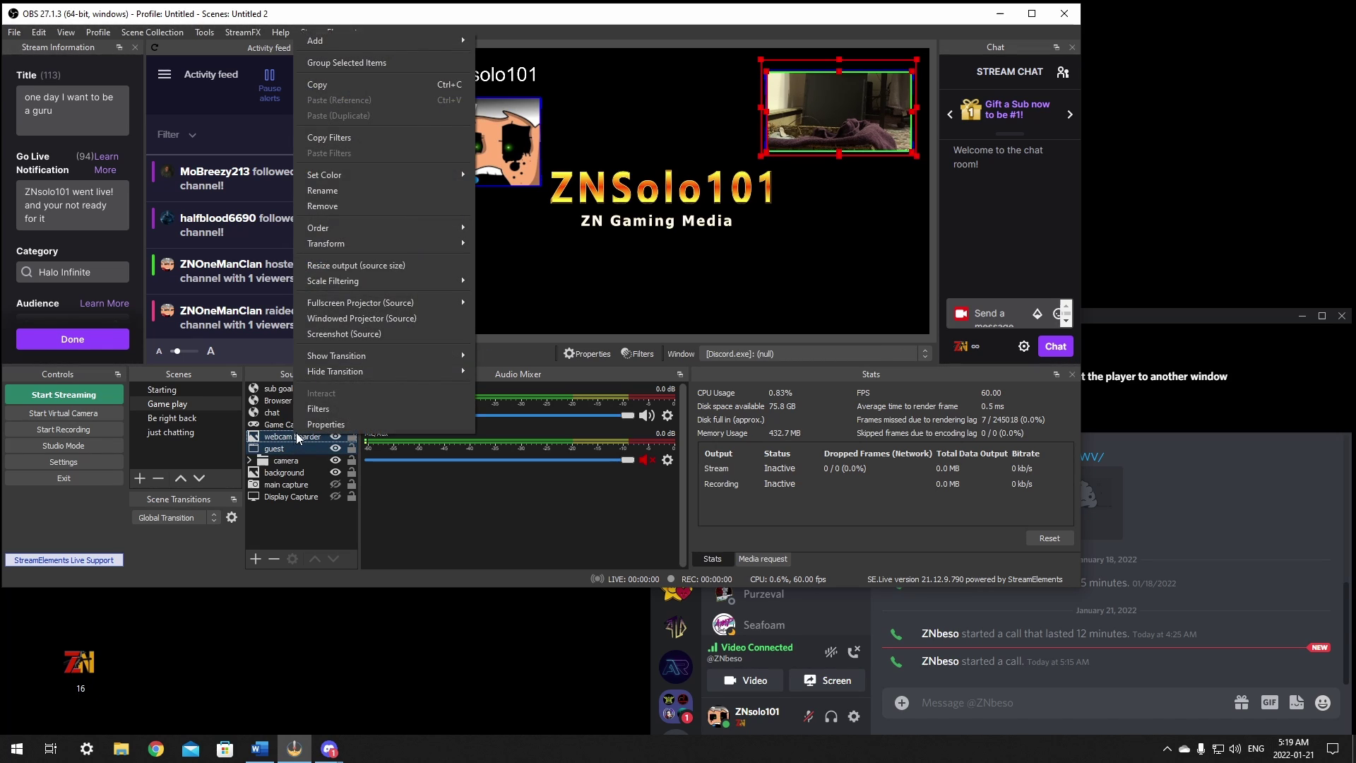
click(339, 65)
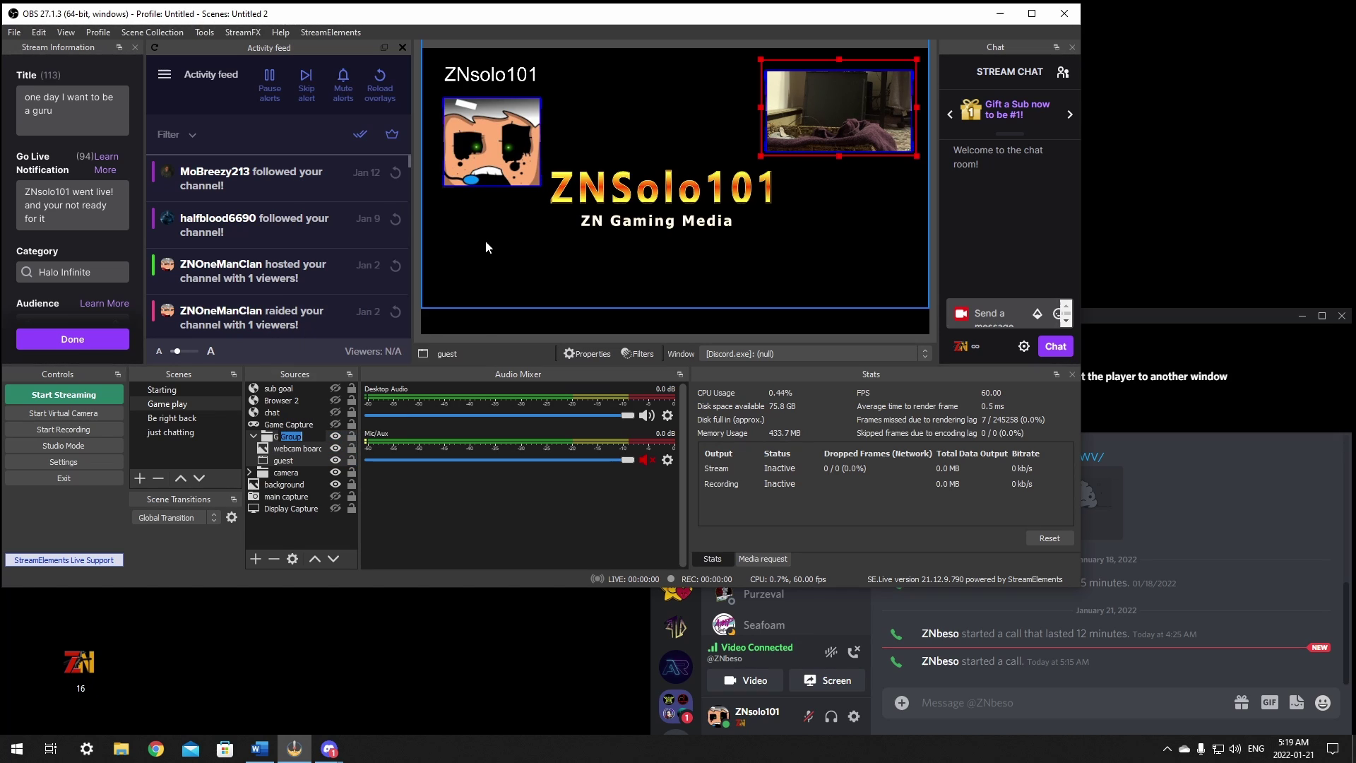
text(guest)
key(Return)
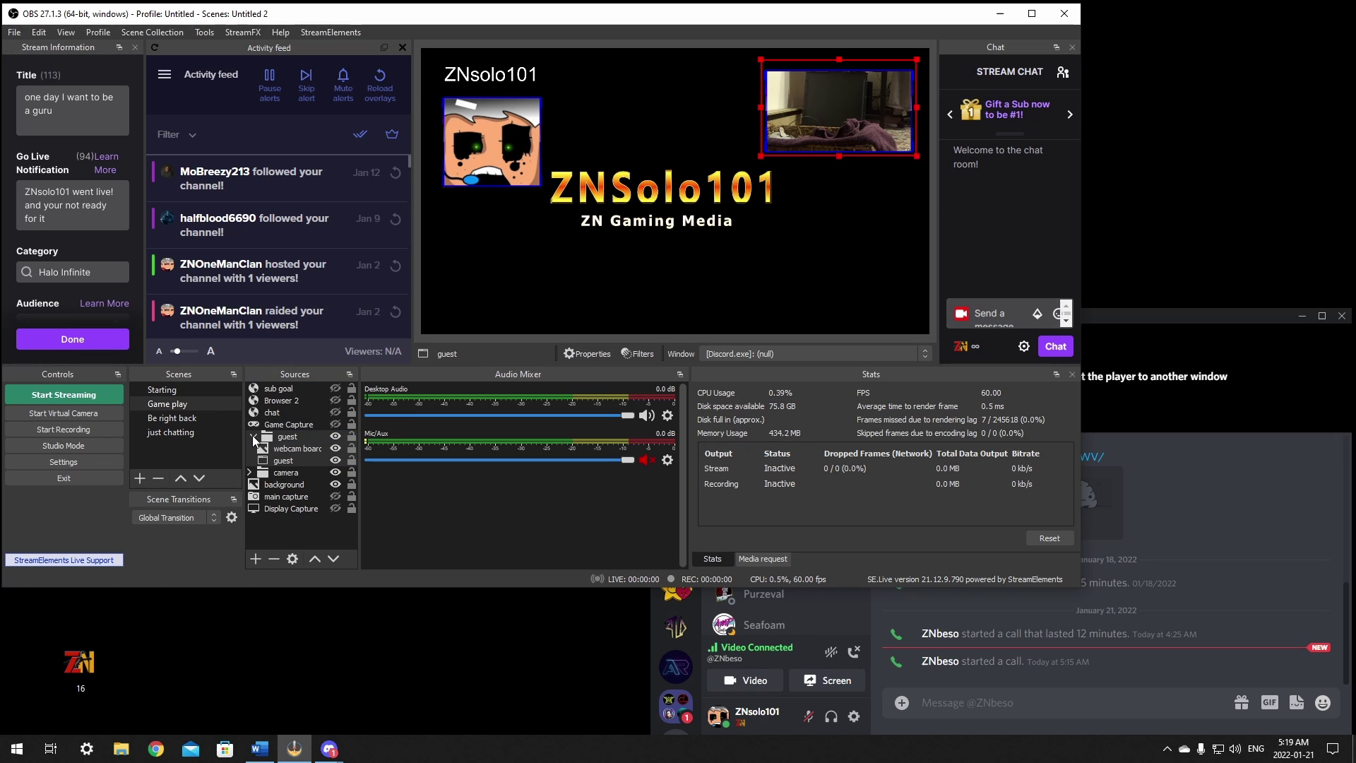
click(302, 438)
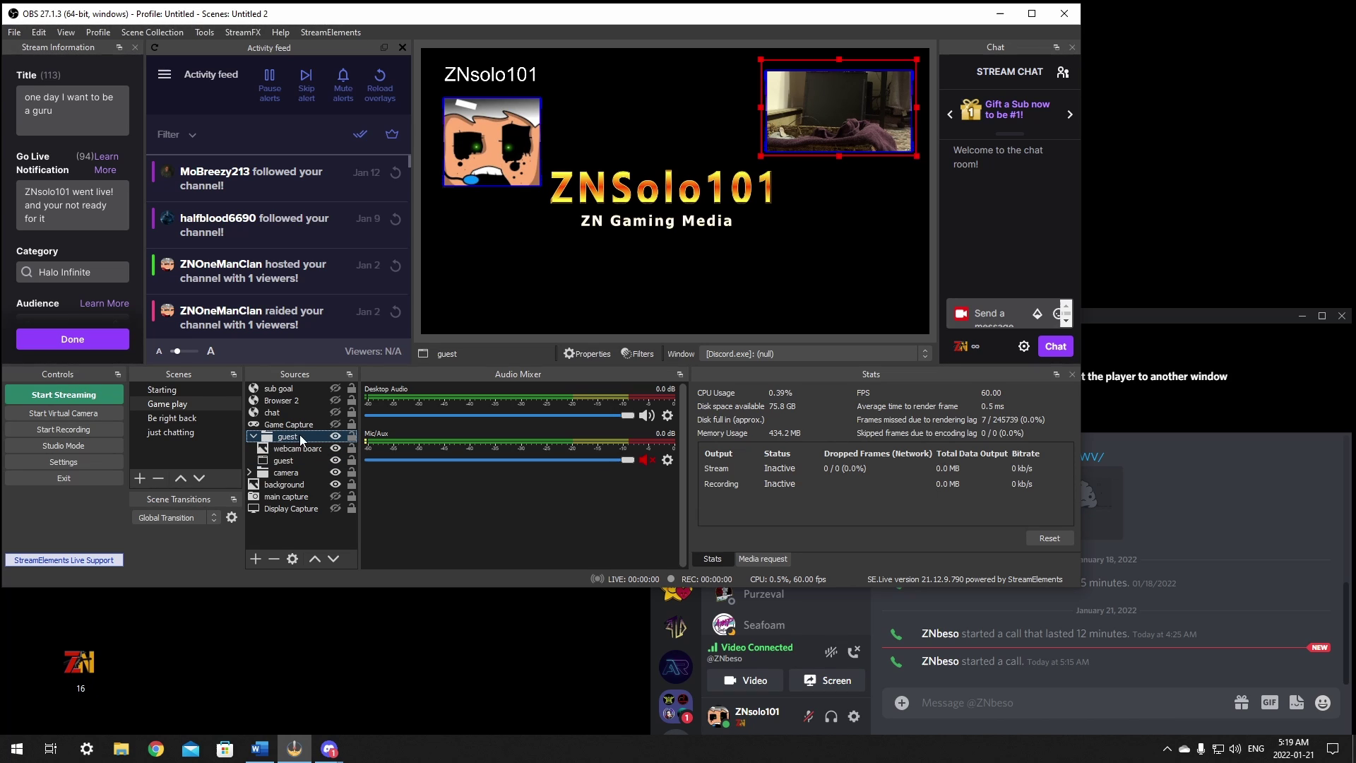
drag(831, 107, 831, 223)
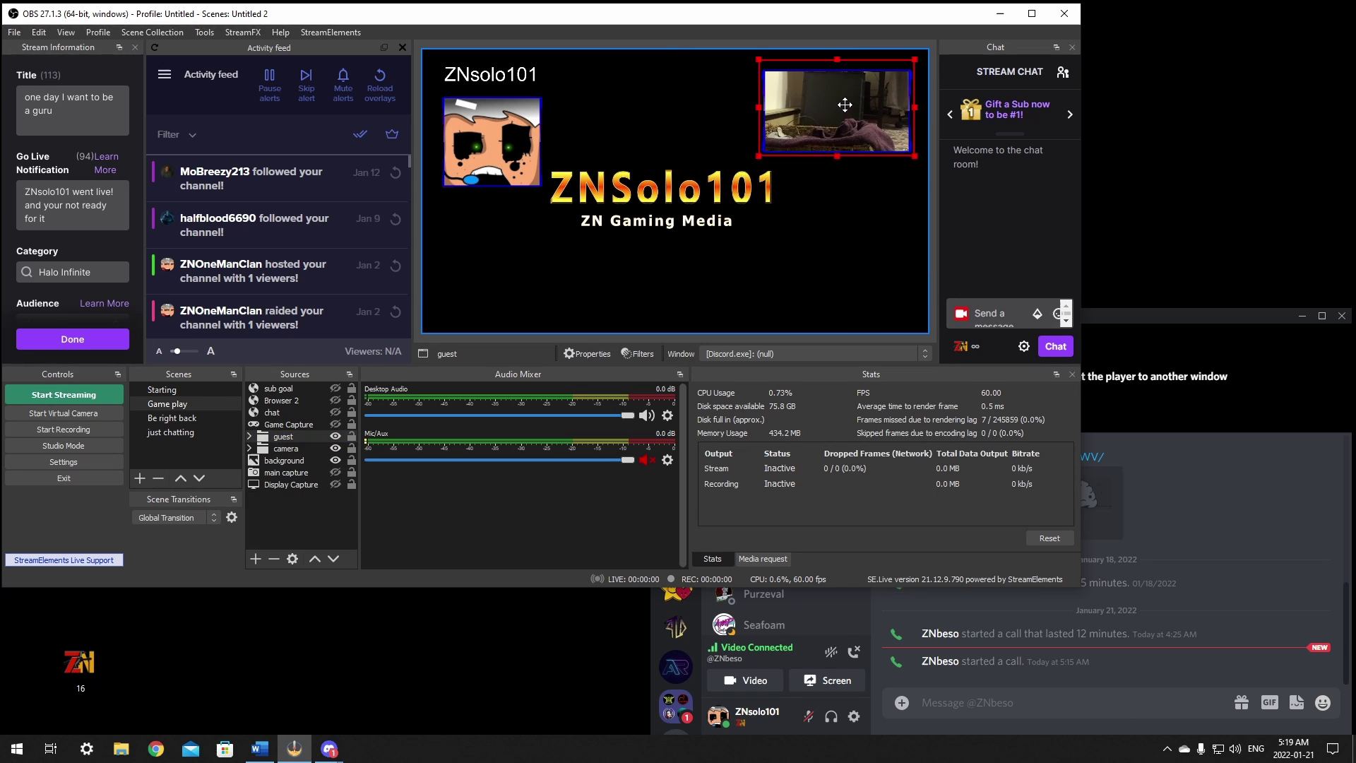
Drag the guest group against the canvas's right edge and raise it near the top.
drag(845, 104, 854, 184)
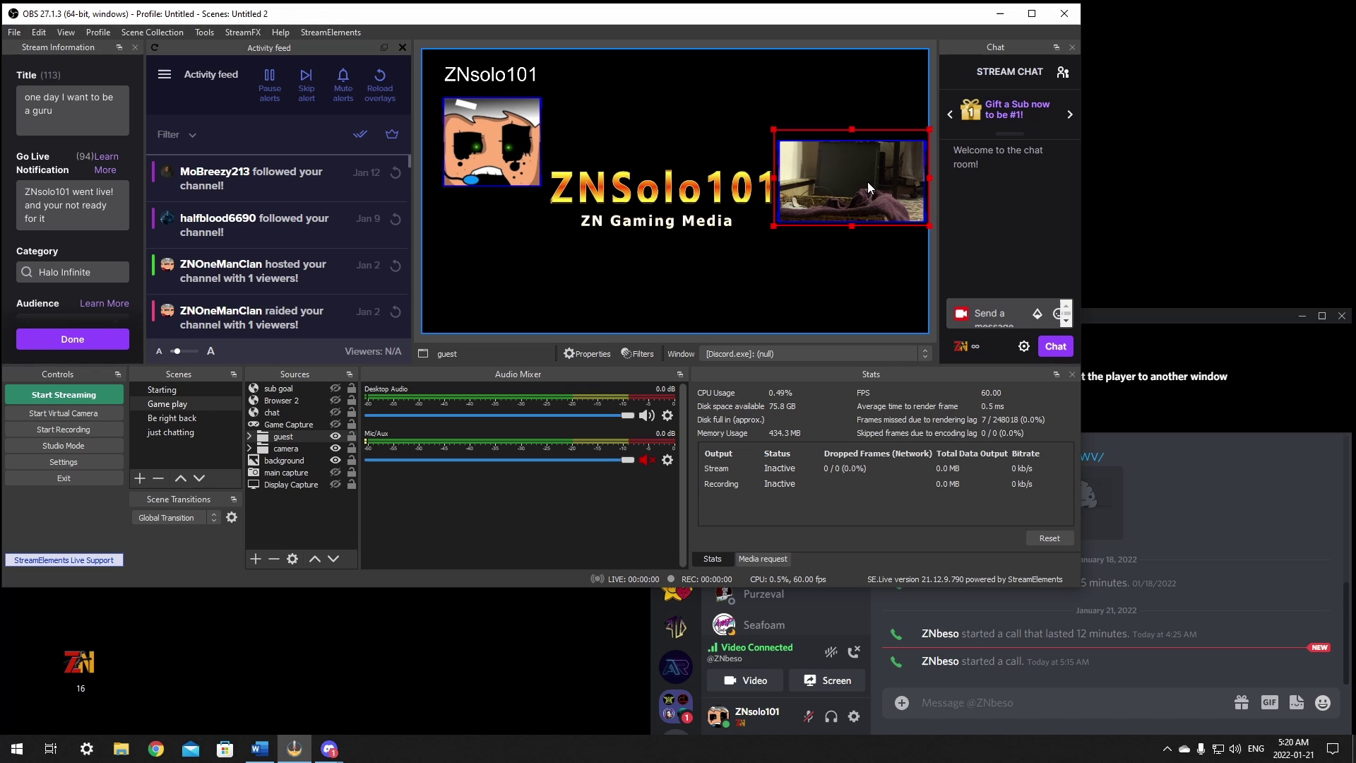
drag(850, 193, 847, 151)
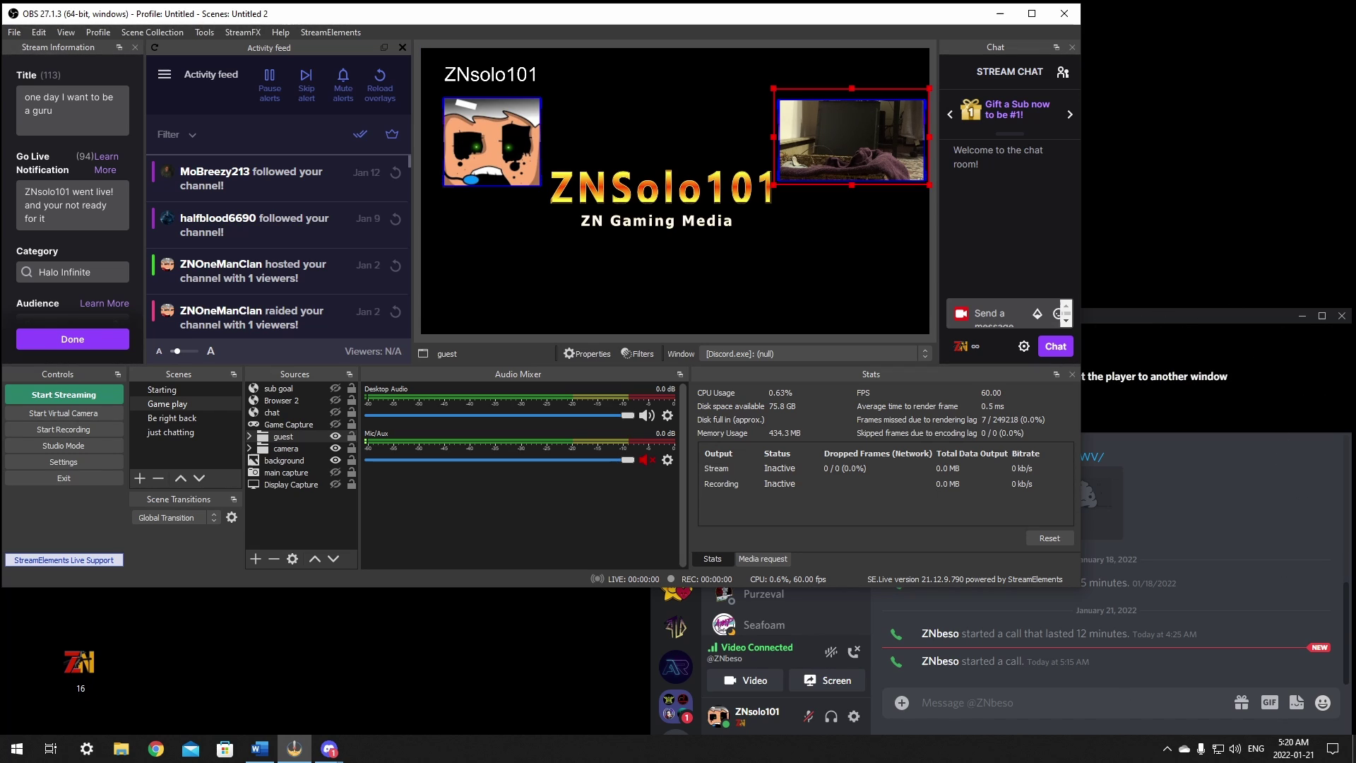
Close the popped-out Discord call window from its taskbar thumbnail.
mouse_move(330, 748)
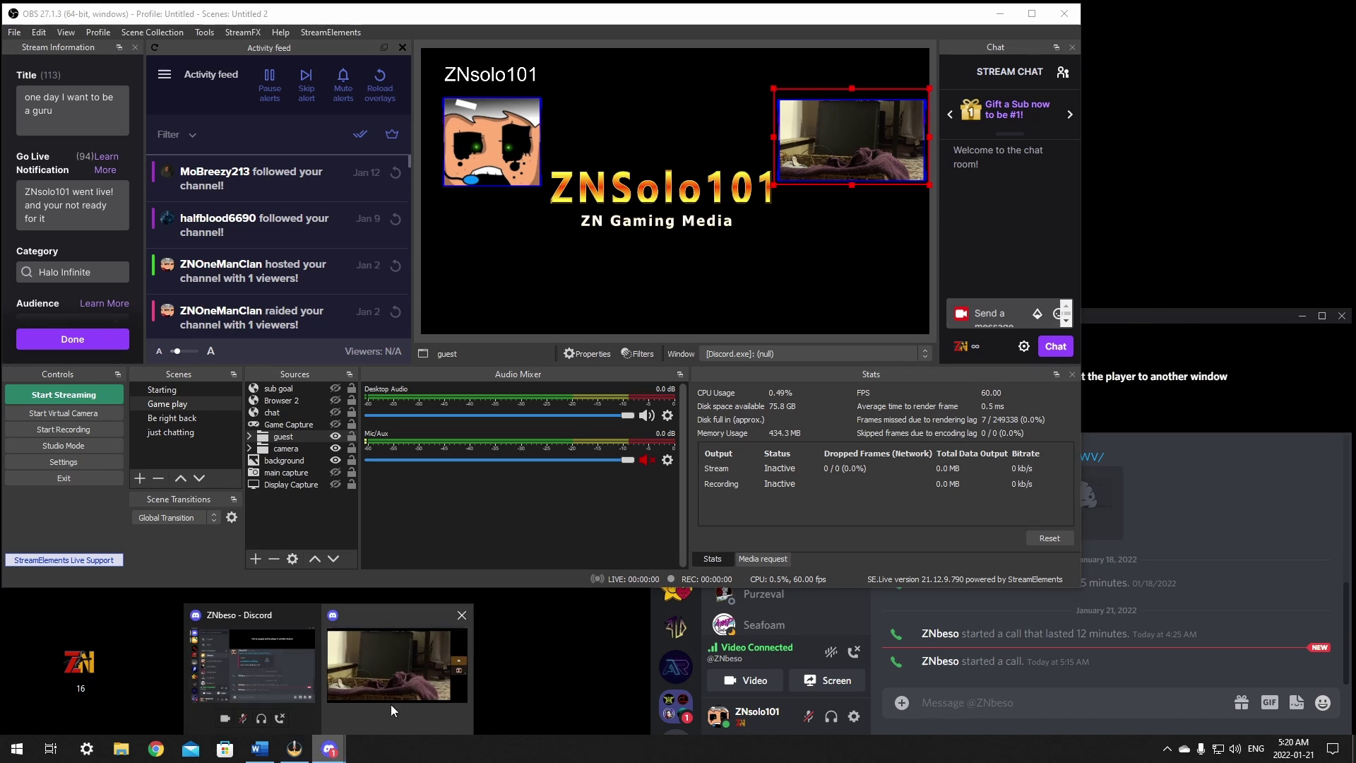
click(463, 616)
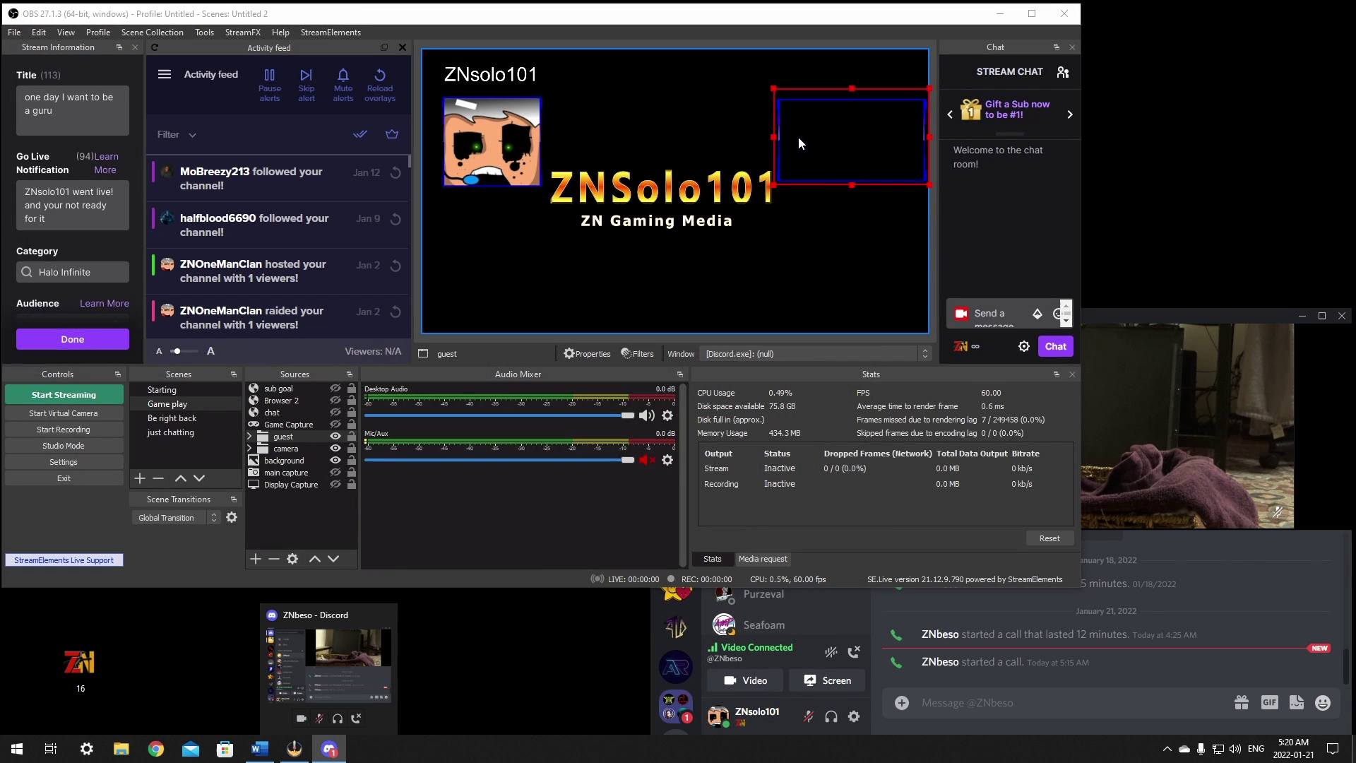